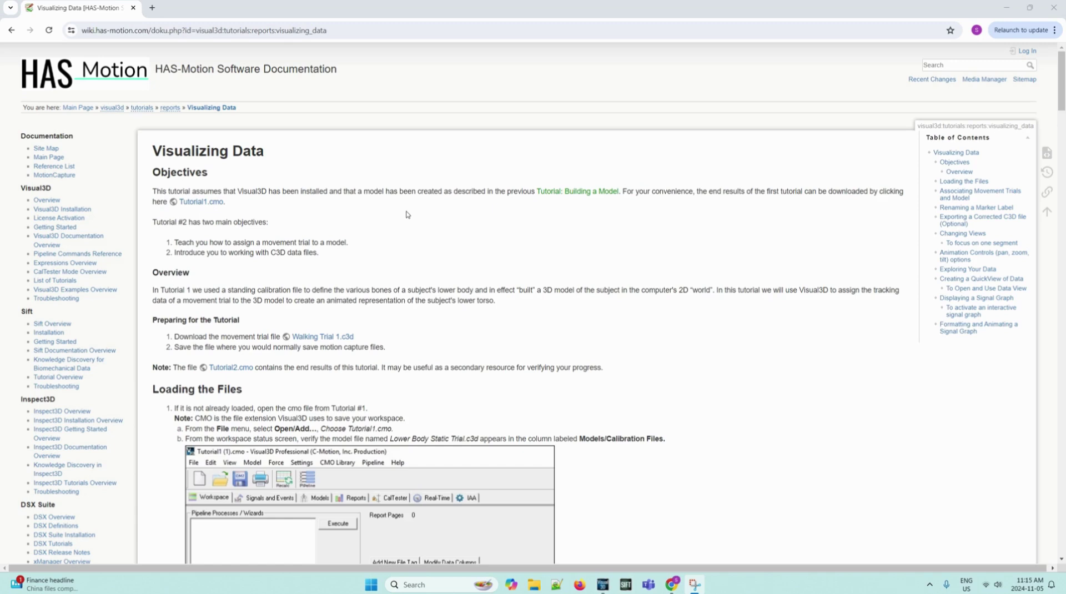
# Step: Highlight the Walking Trial 1.c3d and Tutorial2.cmo file links on the tutorial page
pyautogui.moveTo(364, 338); pyautogui.dragTo(288, 338)
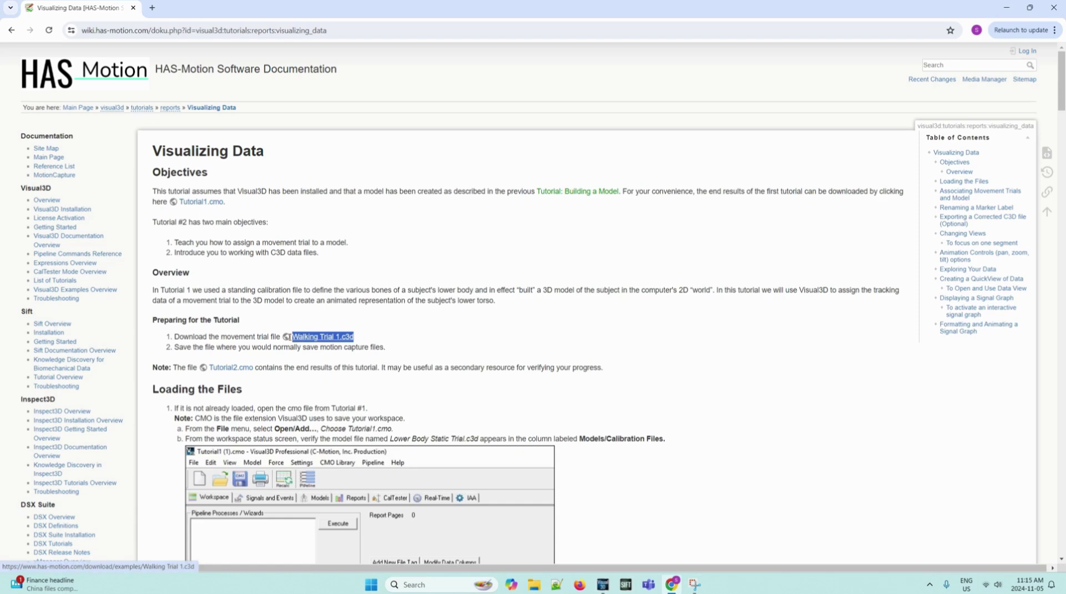
pyautogui.click(444, 340)
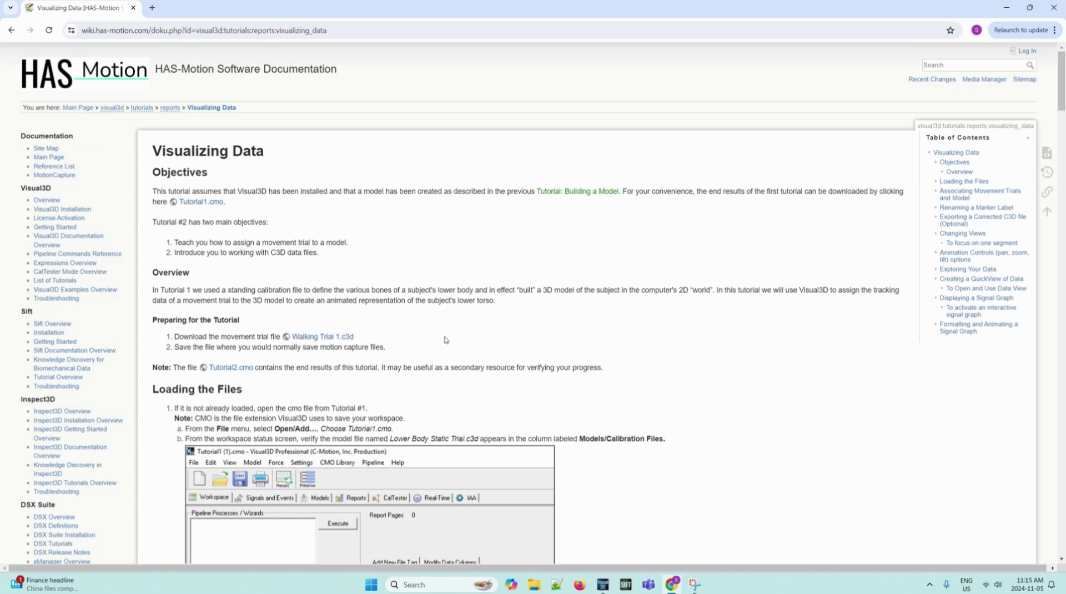
pyautogui.moveTo(253, 368); pyautogui.dragTo(209, 368)
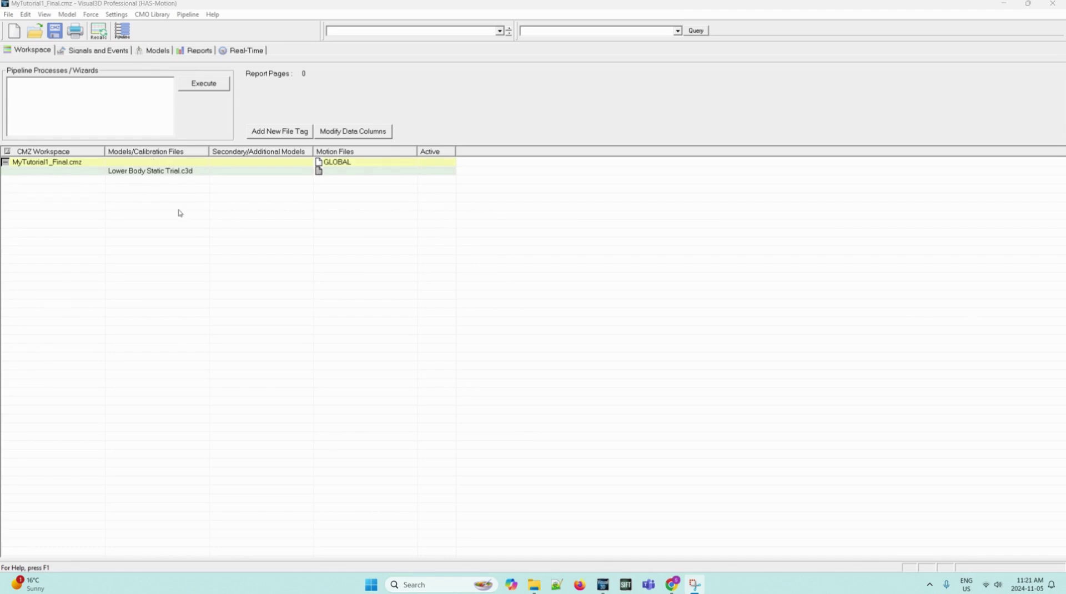
# Step: Insert Walking Trial 1.c3d into the currently open workspace via File > Open/Add
pyautogui.click(8, 15)
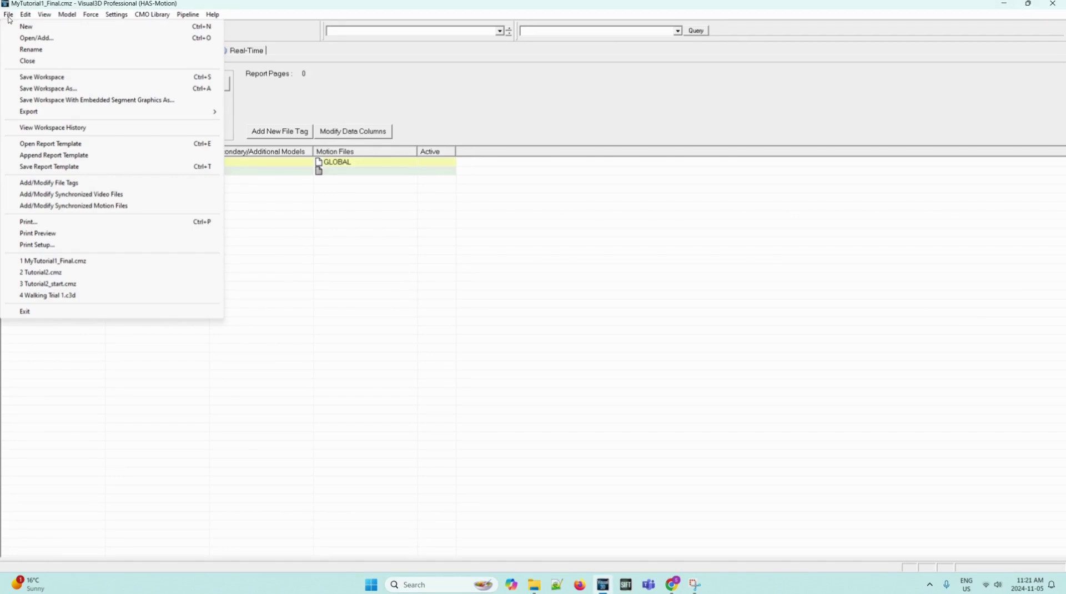
pyautogui.click(34, 38)
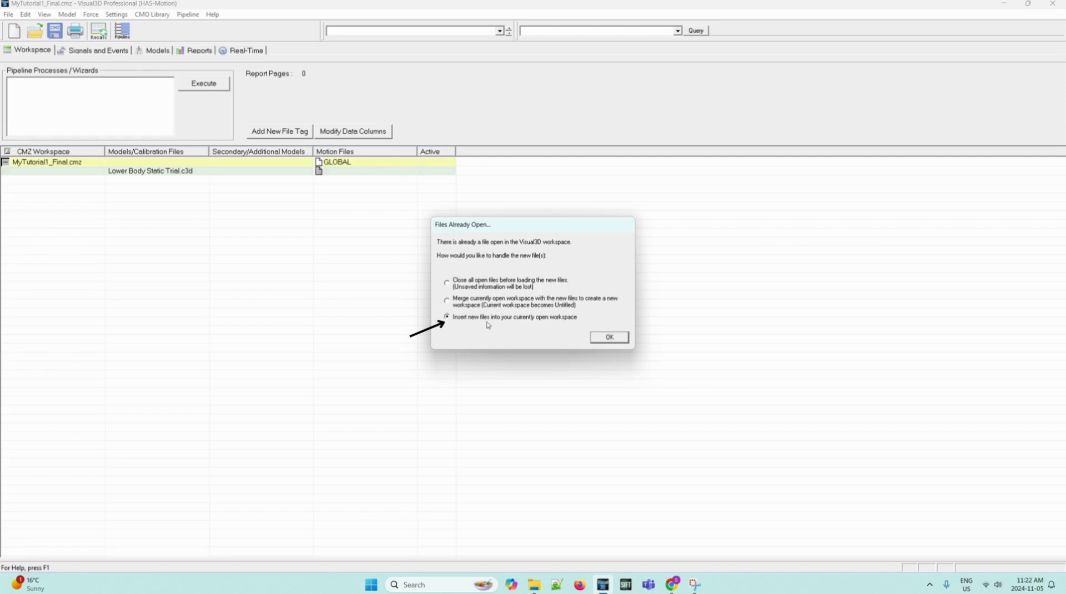
pyautogui.click(602, 343)
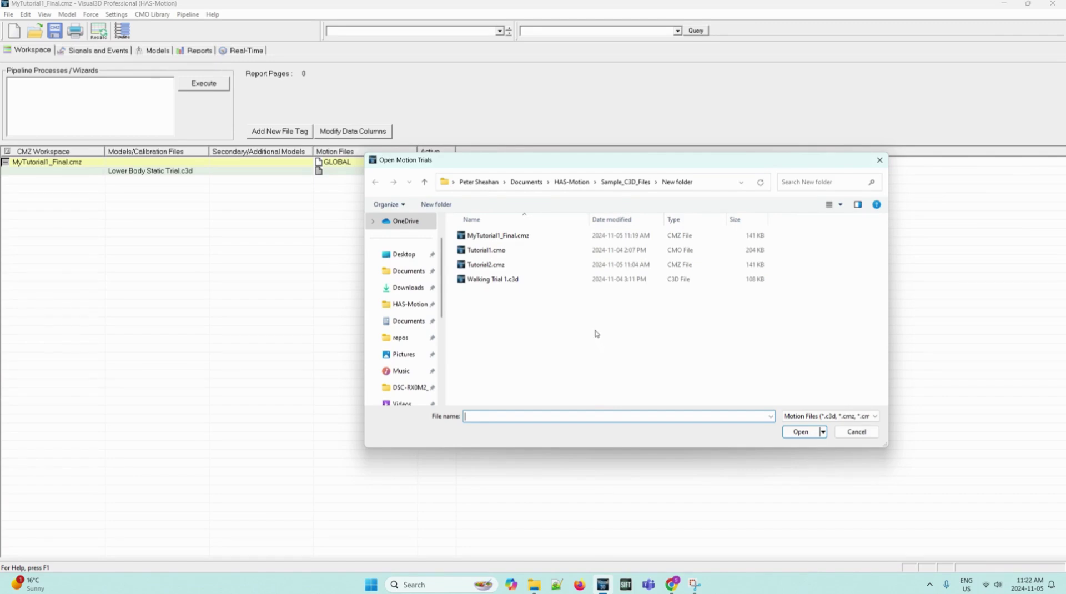
pyautogui.click(548, 279)
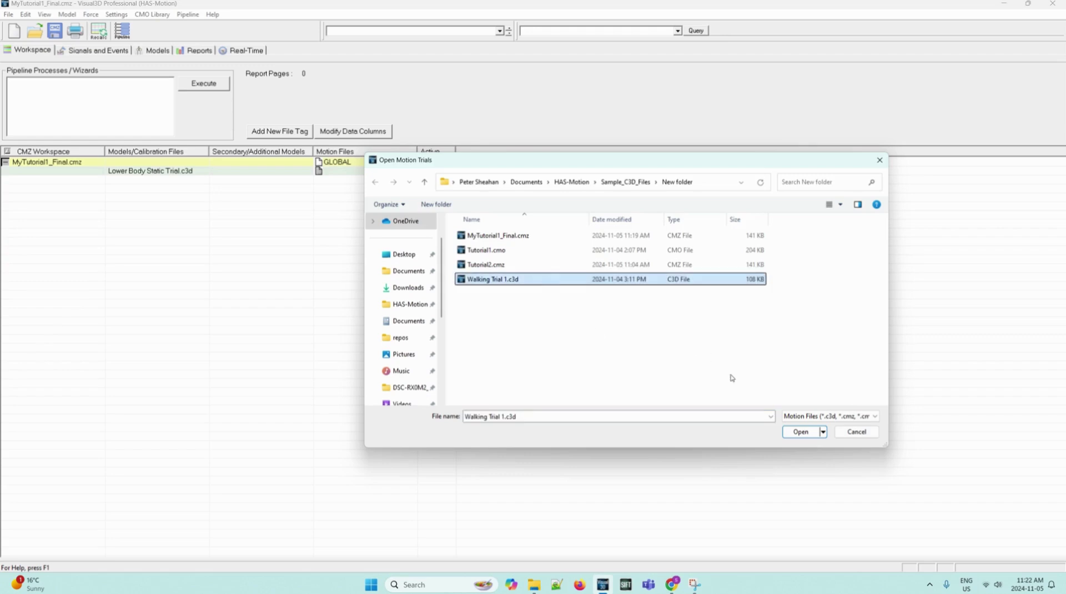
pyautogui.click(798, 432)
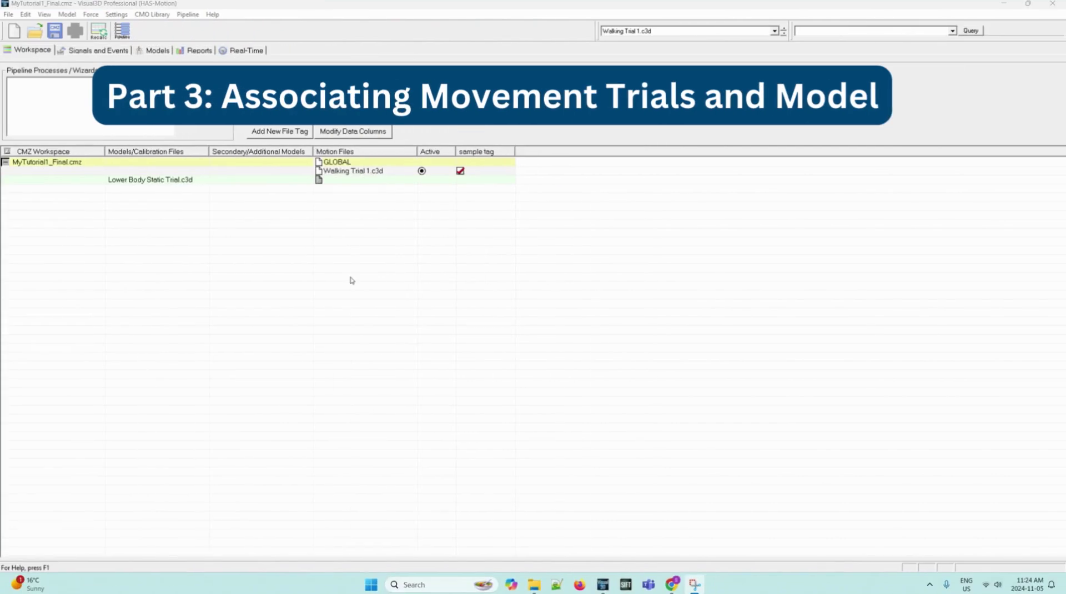
# Step: On Signals and Events, play and pause part of Walking Trial 1's markers and force vectors
pyautogui.click(116, 54)
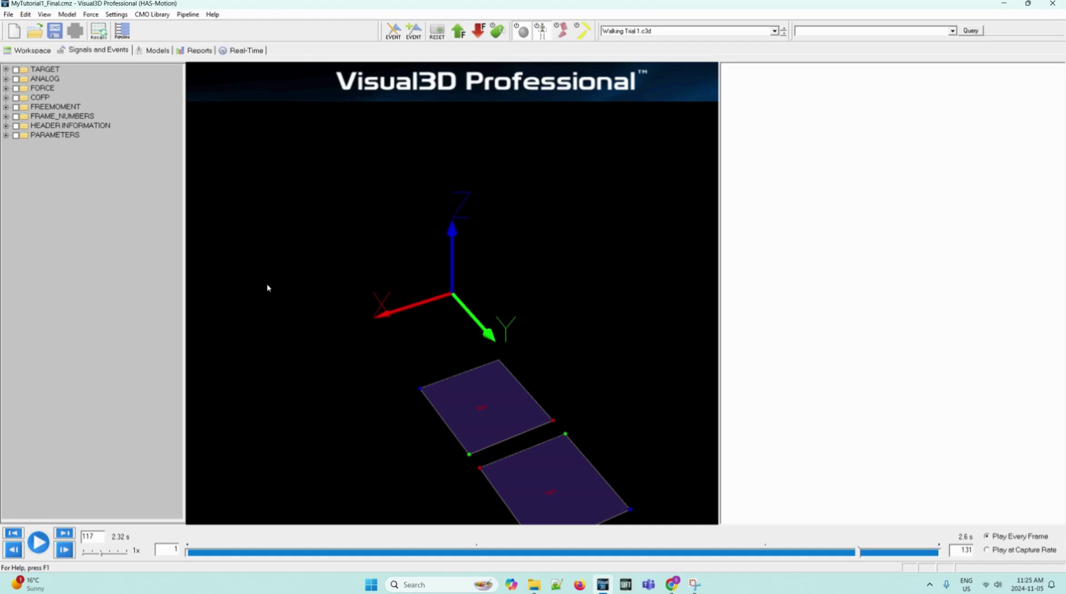
pyautogui.click(38, 542)
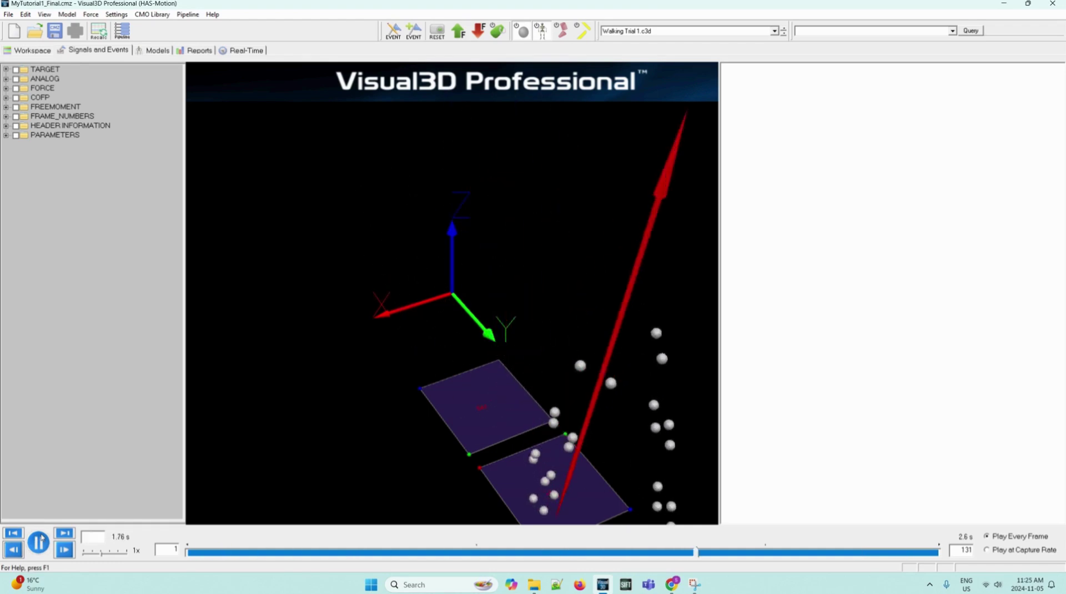
pyautogui.click(39, 542)
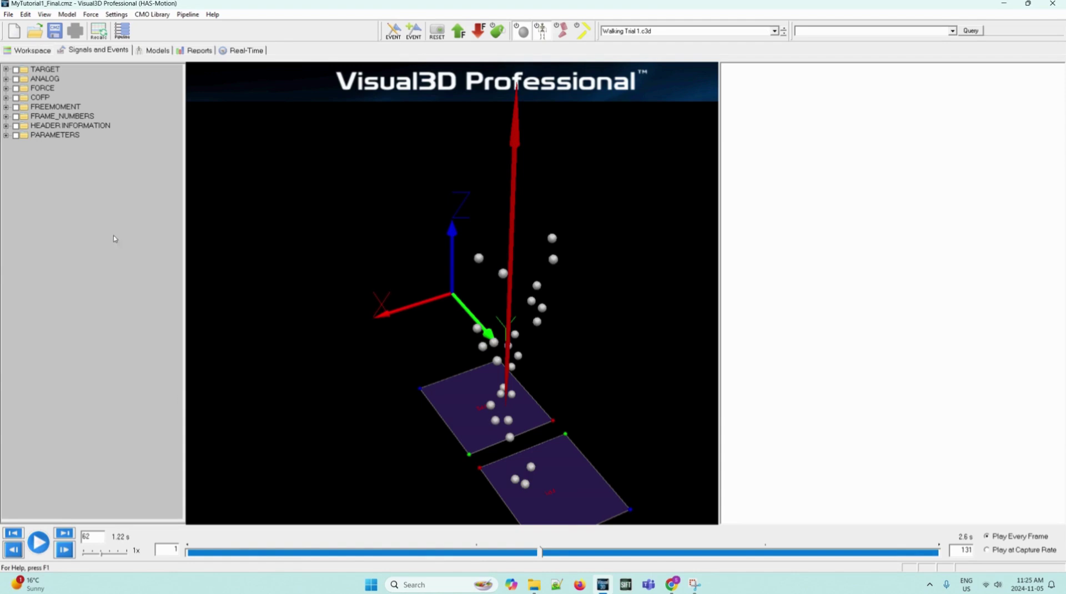
pyautogui.click(67, 14)
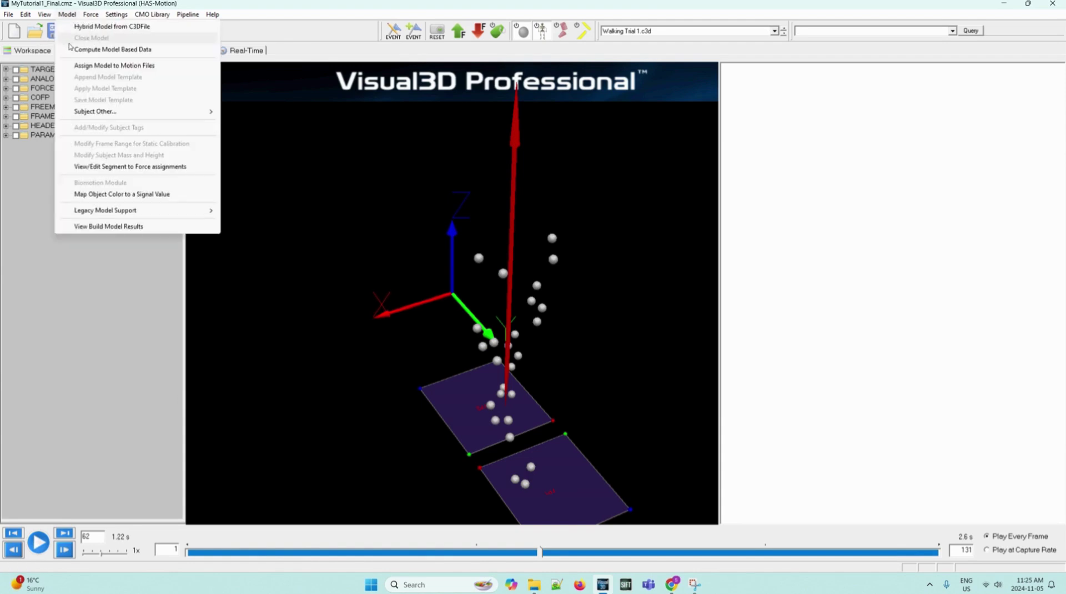
# Step: Assign the Lower Body Static Trial model to Walking Trial 1.c3d and view its segments on the Models tab
pyautogui.click(93, 68)
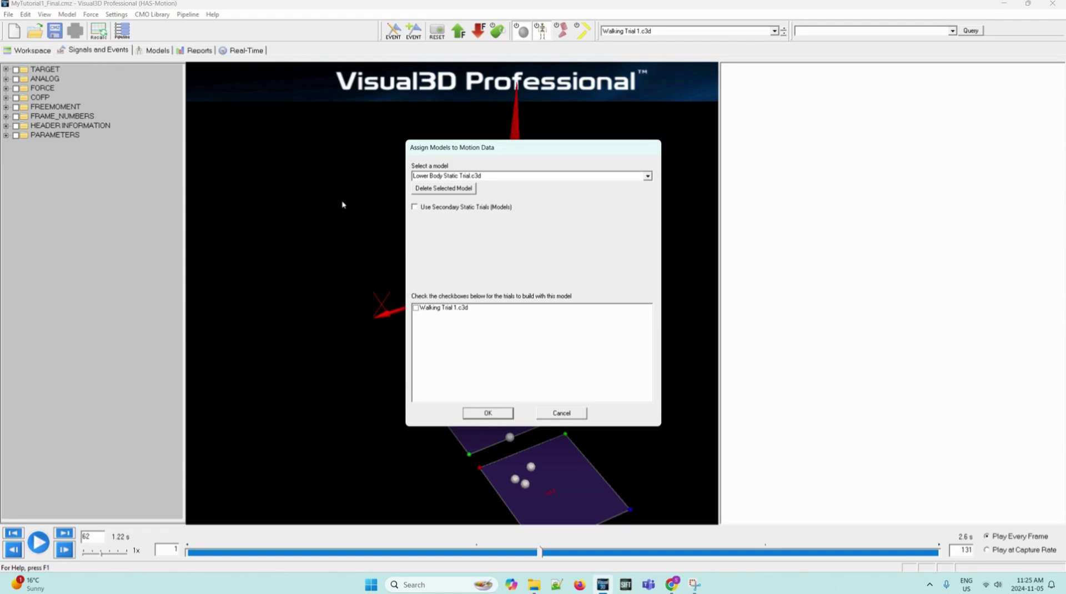
pyautogui.click(415, 307)
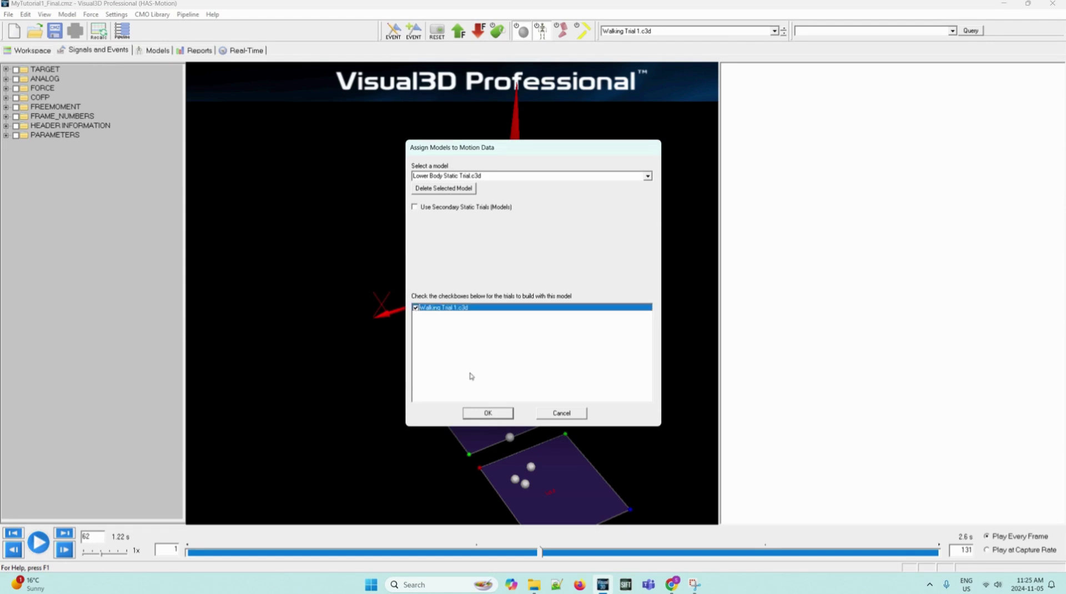
pyautogui.click(489, 415)
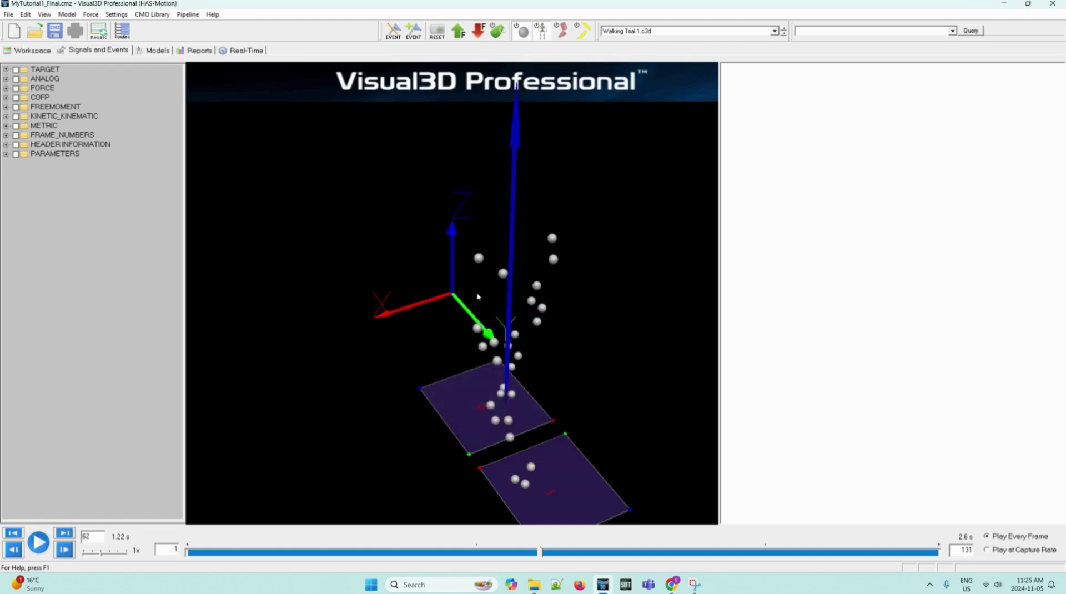
pyautogui.click(158, 51)
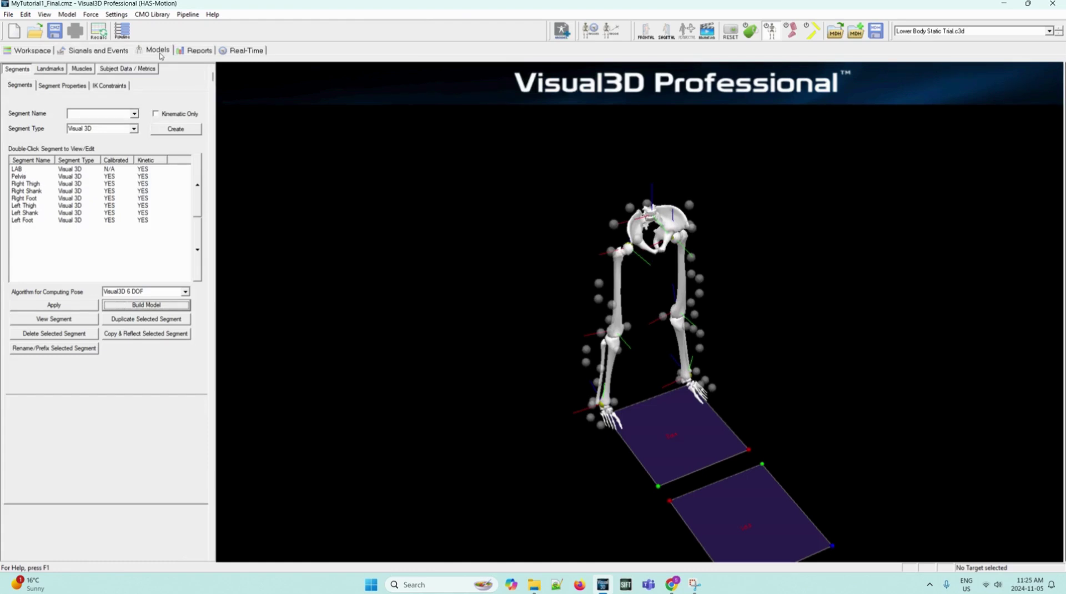
# Step: Back on Signals and Events, play and pause the skeleton walking with its markers
pyautogui.click(99, 53)
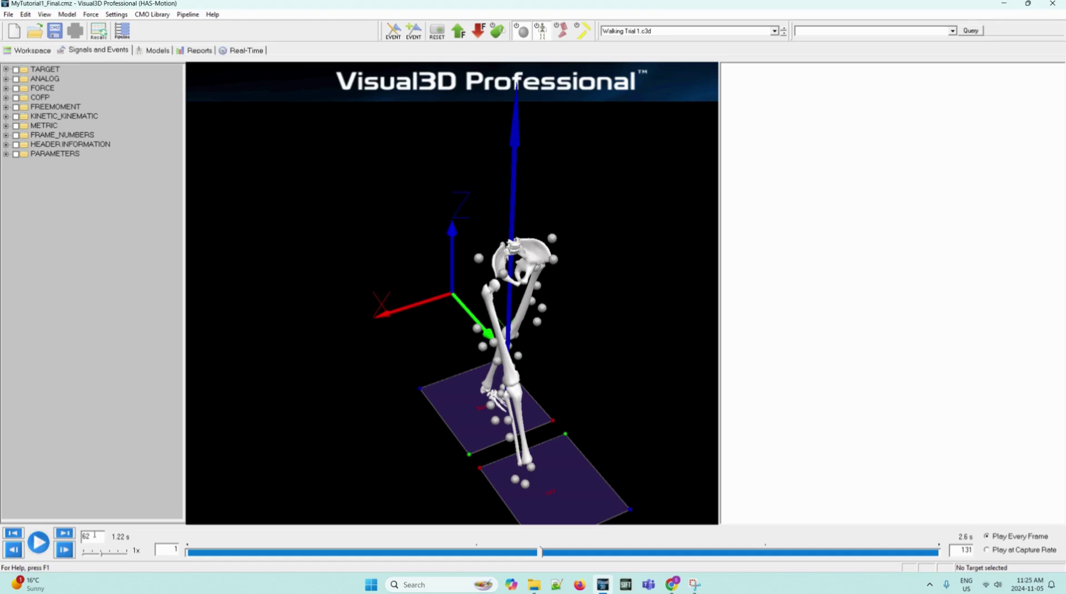
pyautogui.click(39, 542)
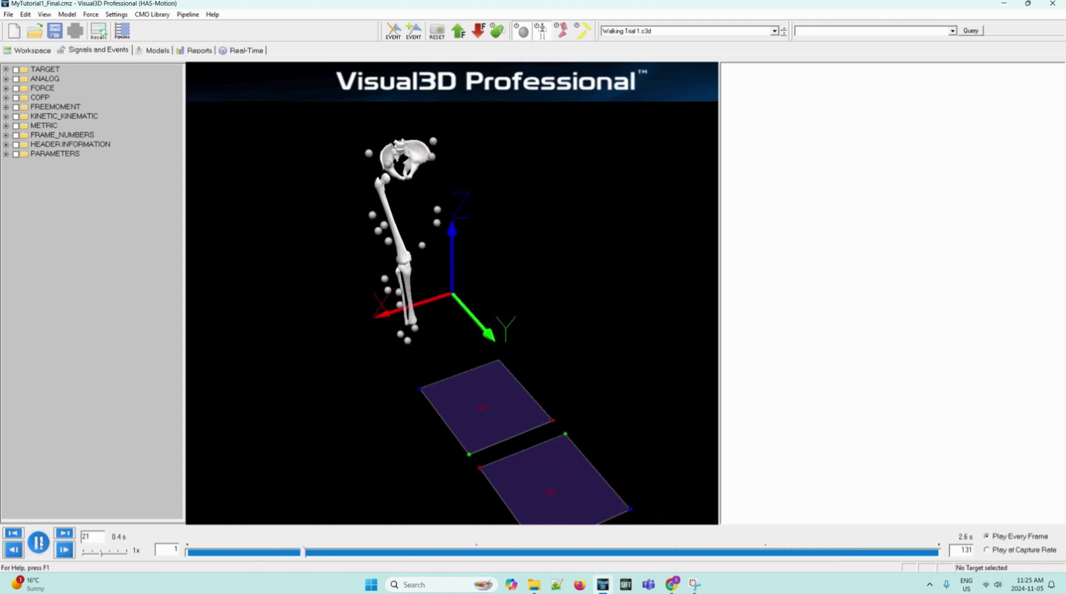
pyautogui.click(39, 542)
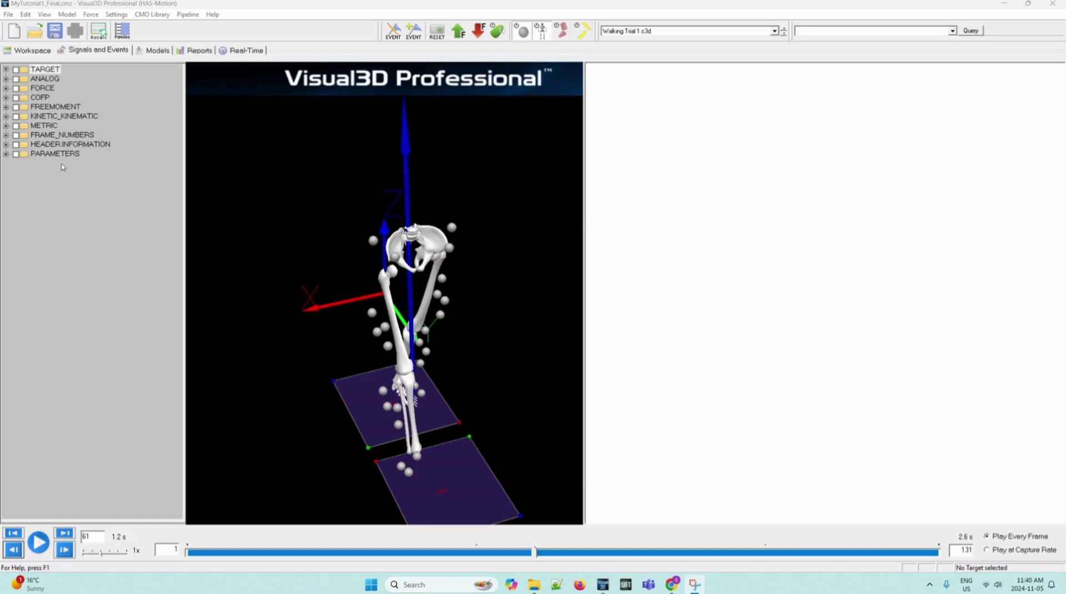
# Step: Under TARGET > ORIGINAL, rename the marker RFT1A to RFT1
pyautogui.click(6, 70)
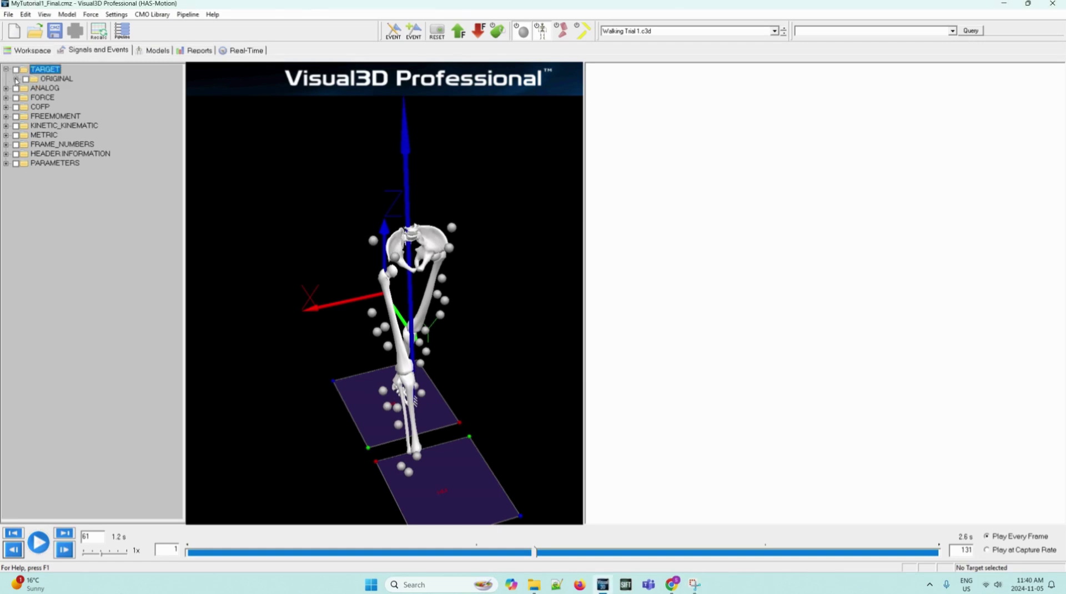
pyautogui.click(16, 79)
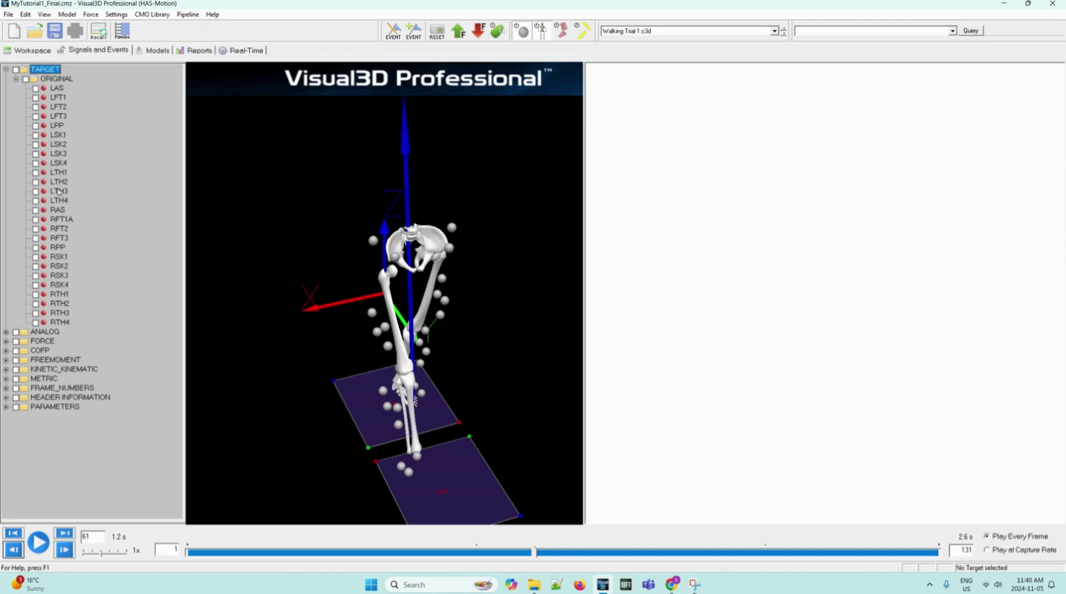
pyautogui.rightClick(61, 219)
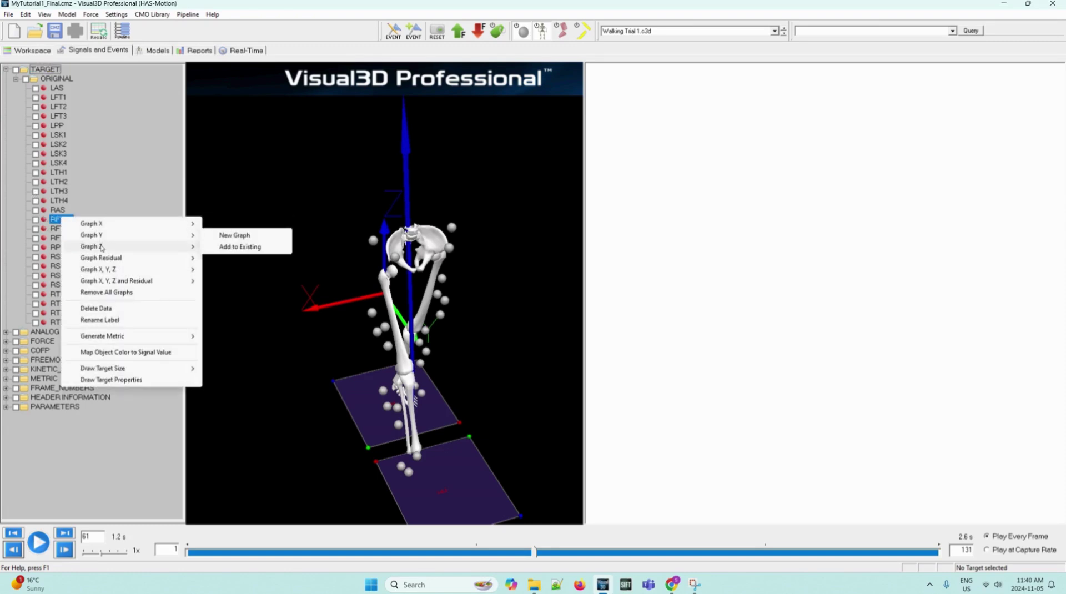
pyautogui.moveTo(102, 249)
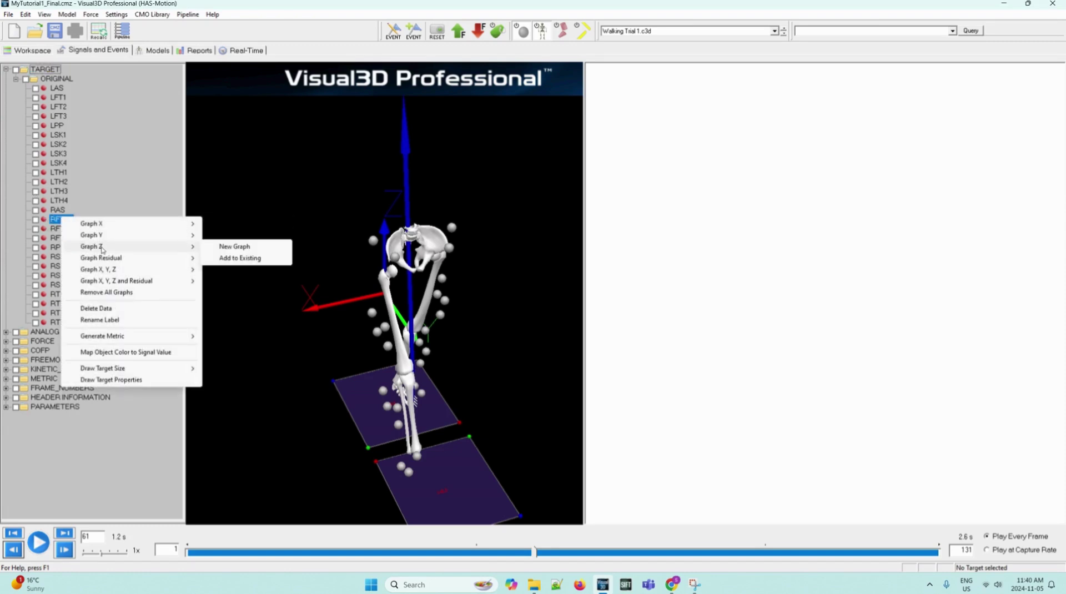
pyautogui.click(100, 320)
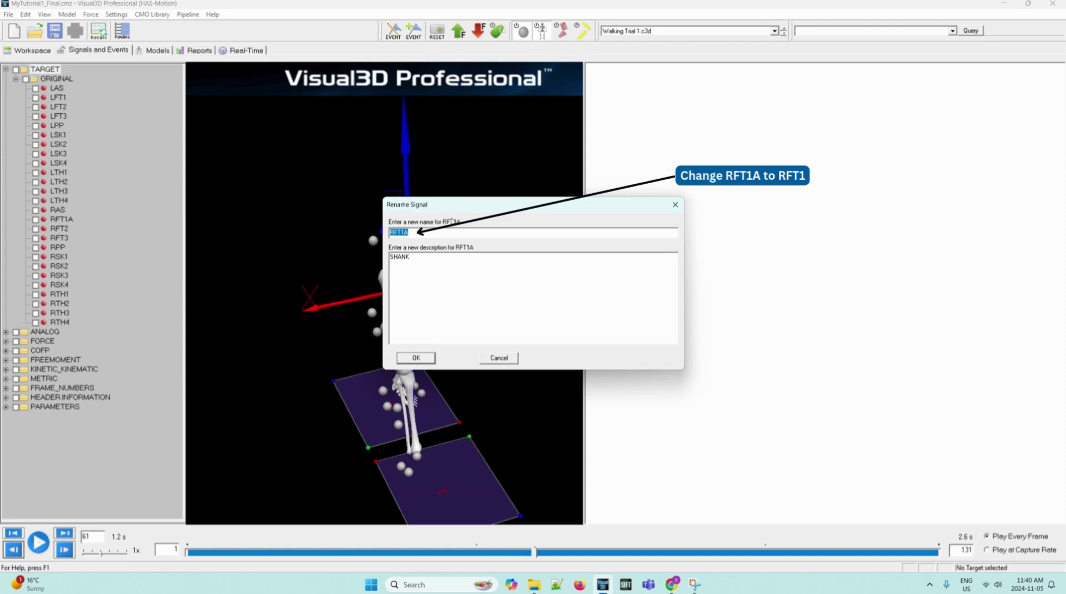
pyautogui.write('RT')
pyautogui.write('T')
pyautogui.write('1')
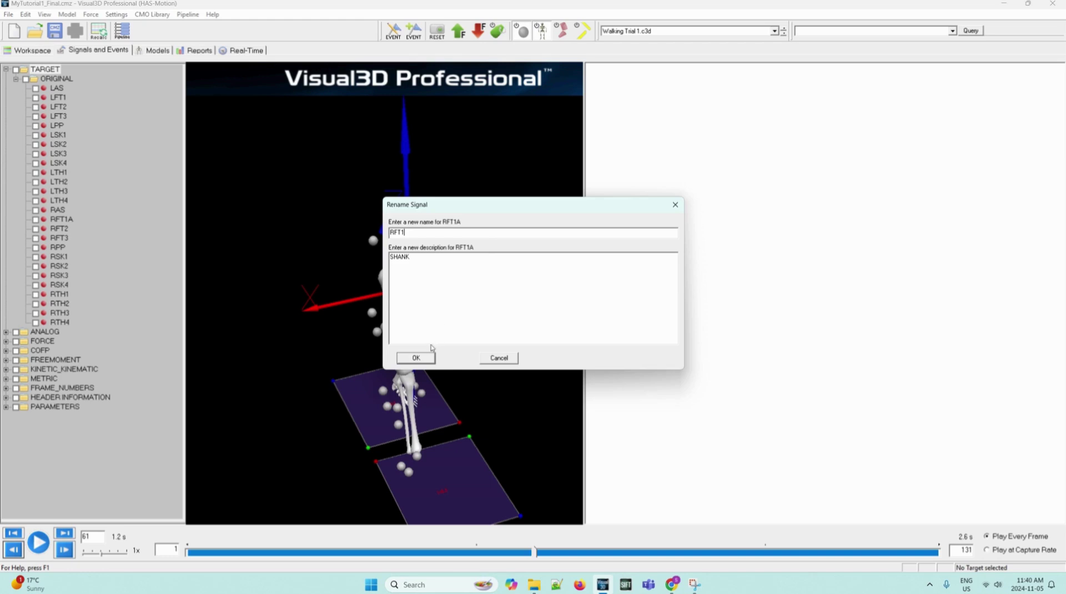
pyautogui.click(421, 361)
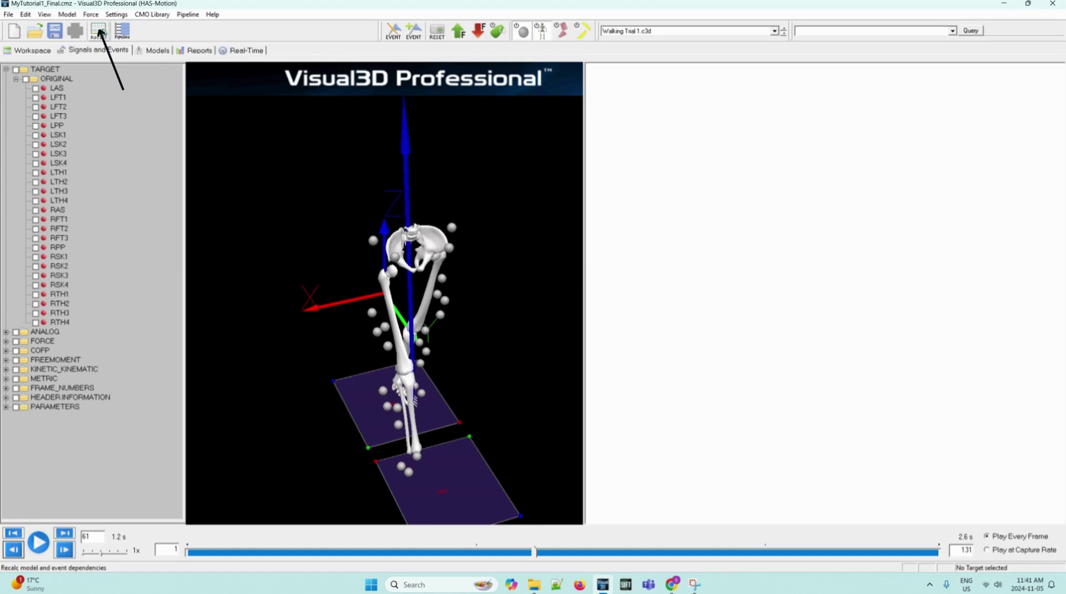
# Step: Recalc the model, dismiss the Recalc Results, check the Models tab, and return to signals
pyautogui.click(102, 33)
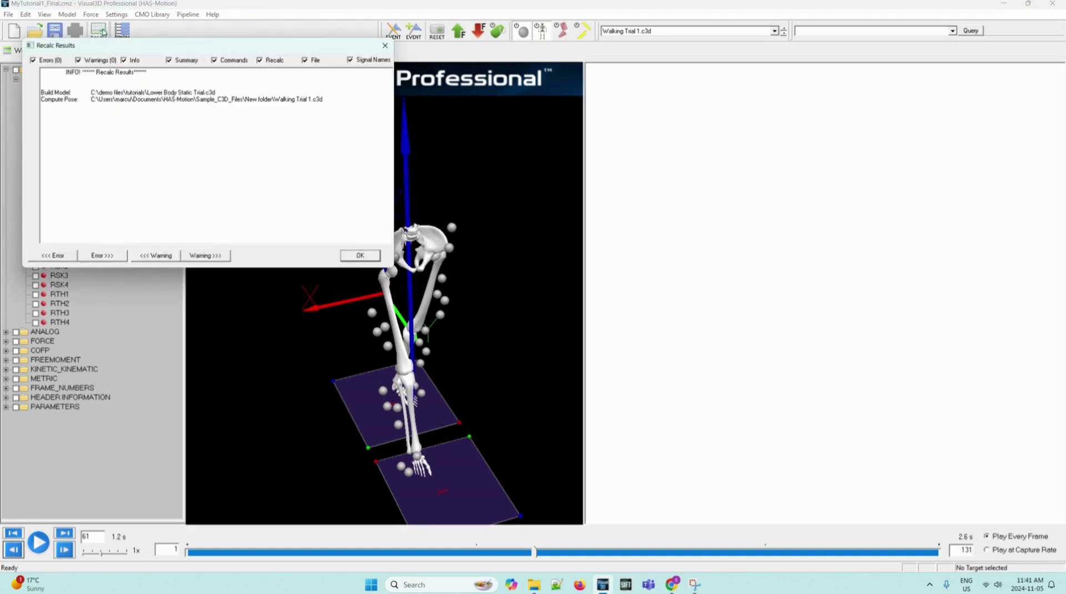
pyautogui.click(361, 257)
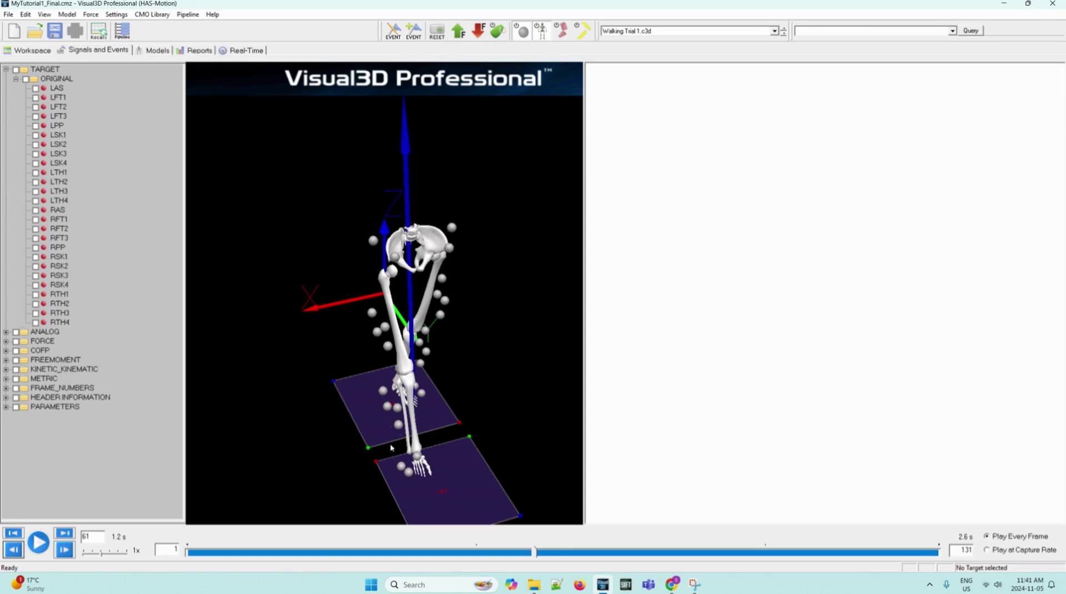
pyautogui.click(161, 52)
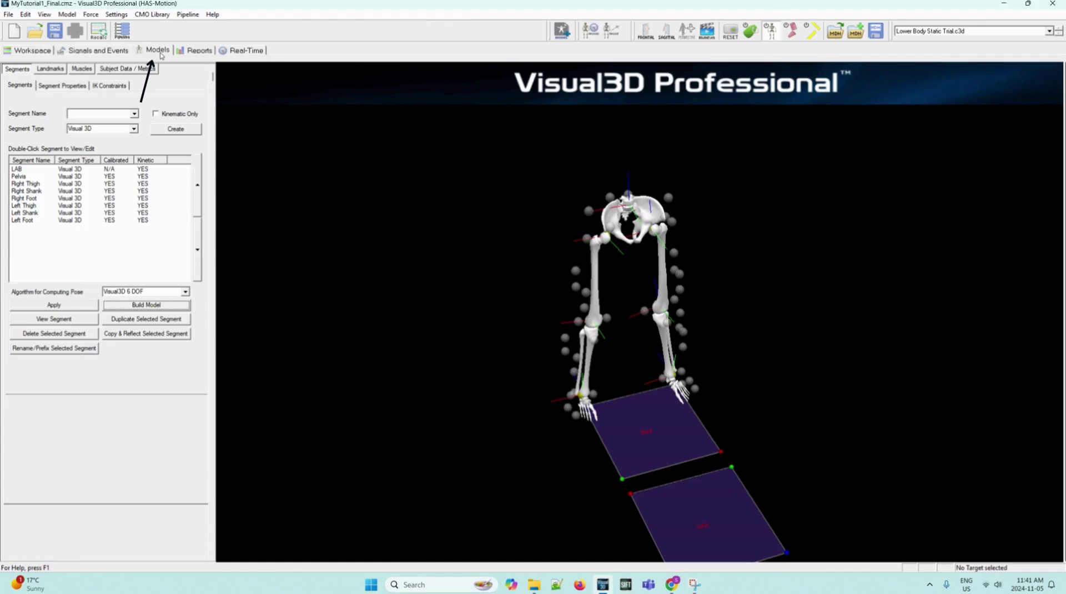
pyautogui.click(100, 51)
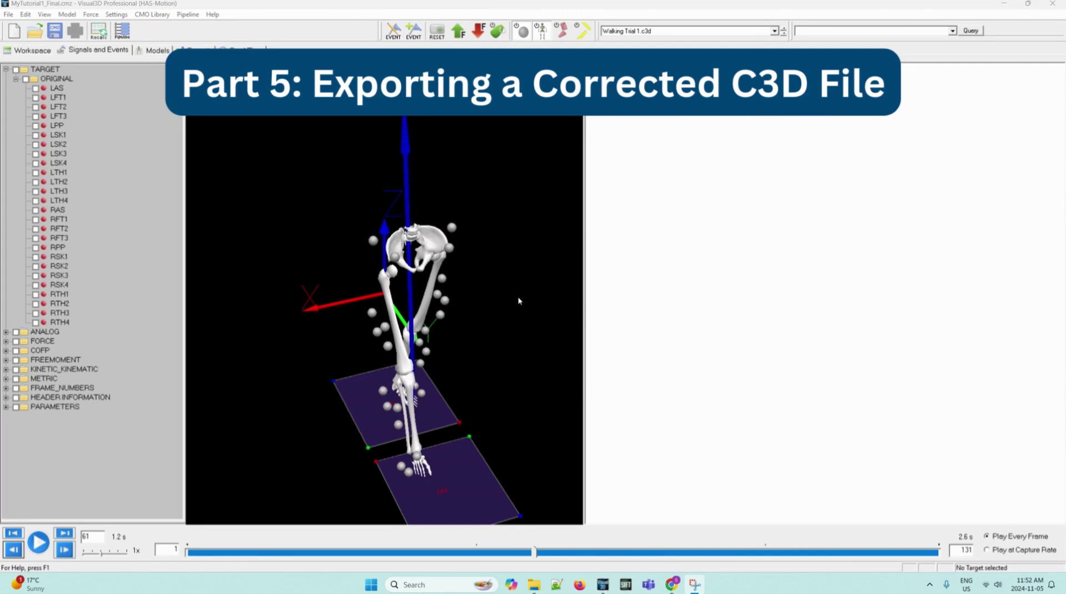
# Step: Export Walking Trial 1.c3d as the C3D file 'Corrected Walking Trial 1' in the same folder
pyautogui.click(10, 15)
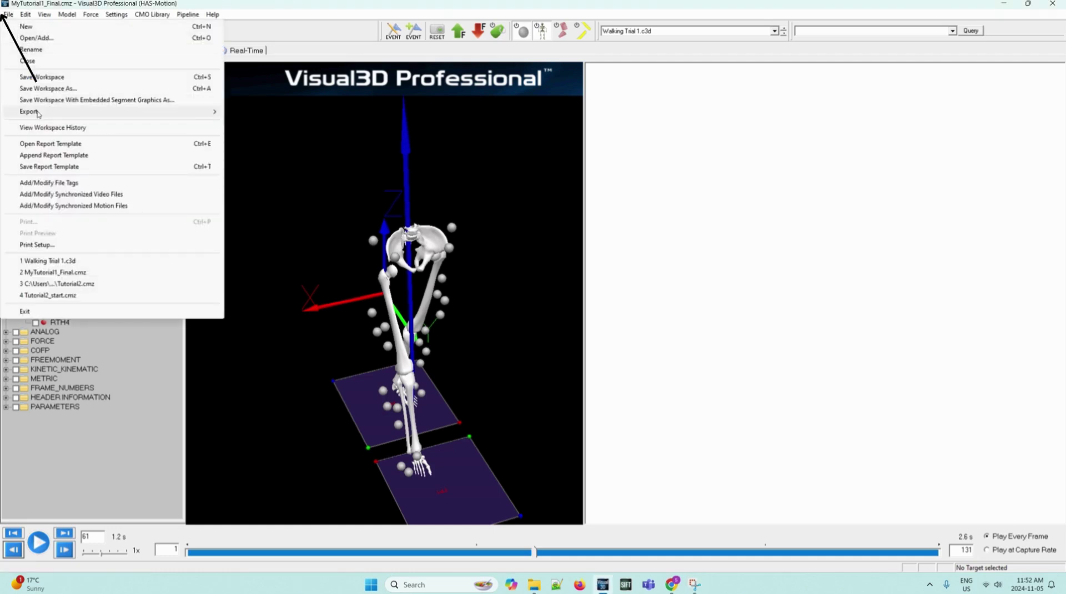
pyautogui.moveTo(38, 112)
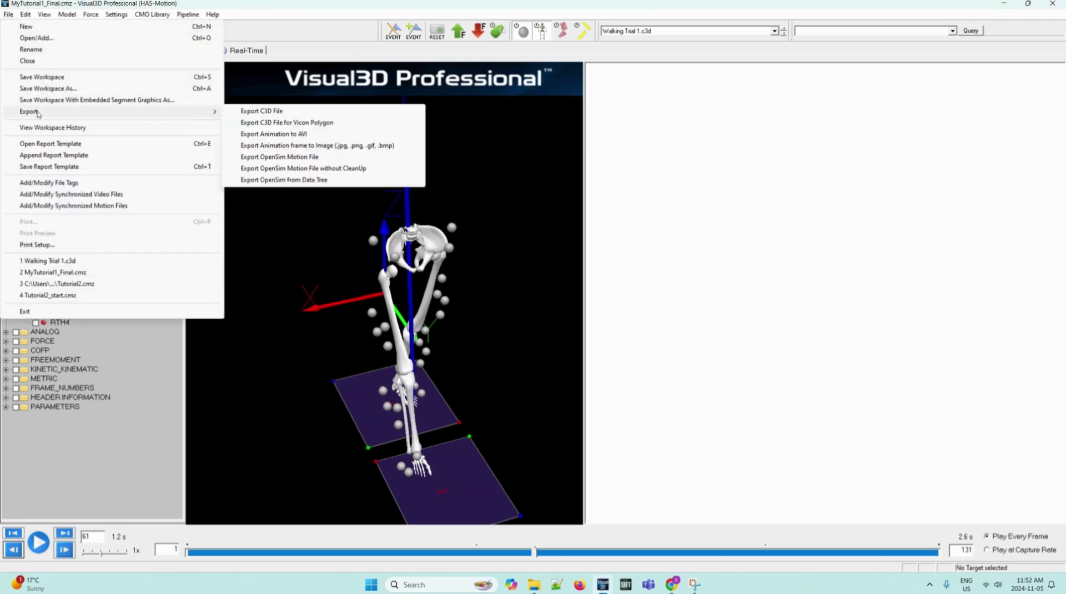
pyautogui.click(249, 113)
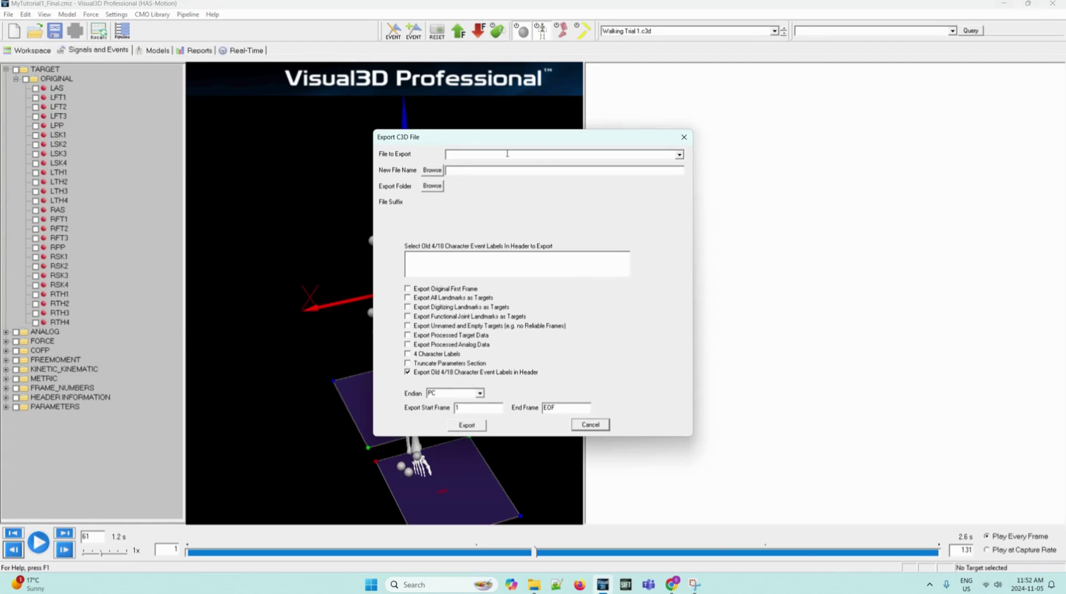
pyautogui.click(678, 155)
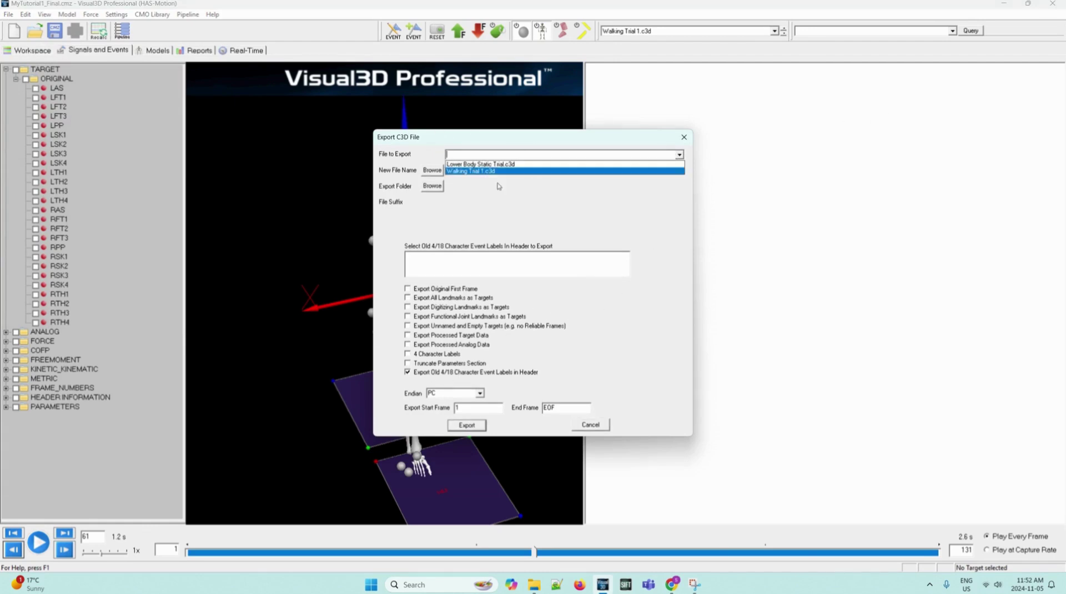
pyautogui.click(494, 172)
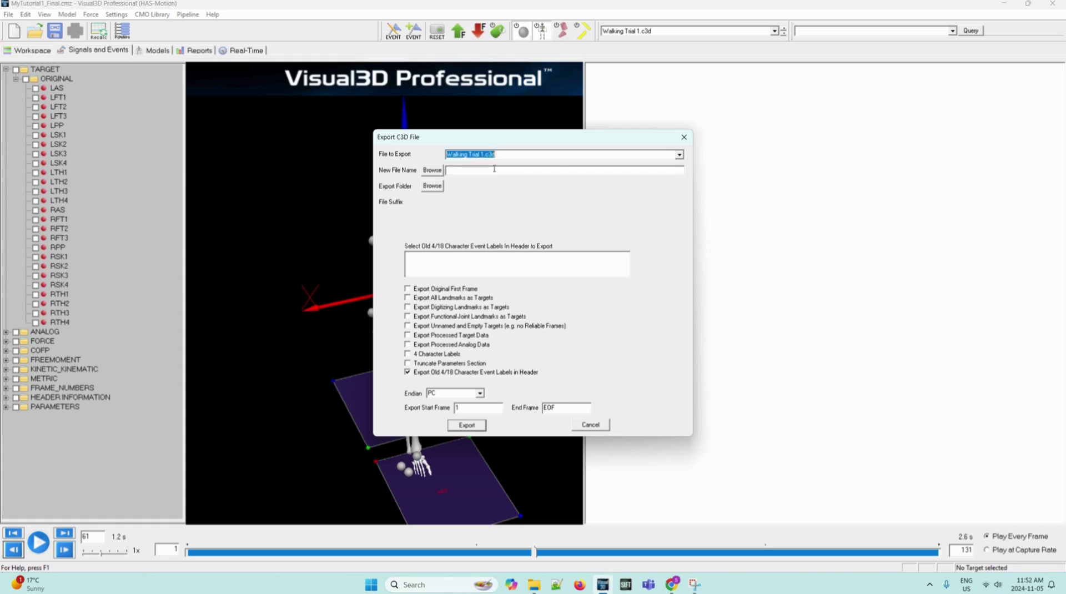
pyautogui.click(431, 170)
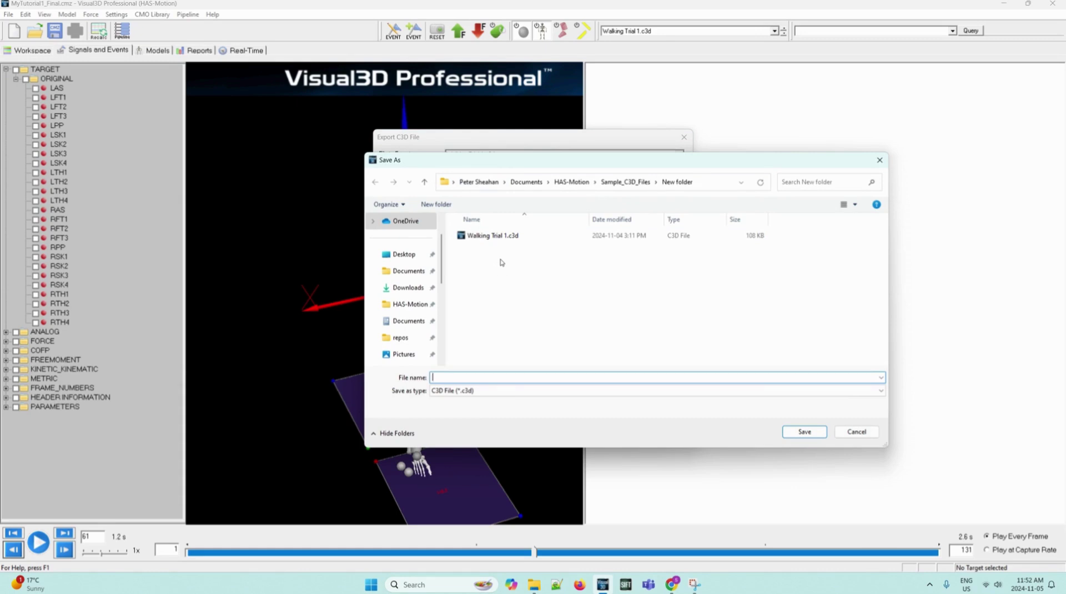
pyautogui.write('Corrected Walking Trial 1')
pyautogui.click(804, 431)
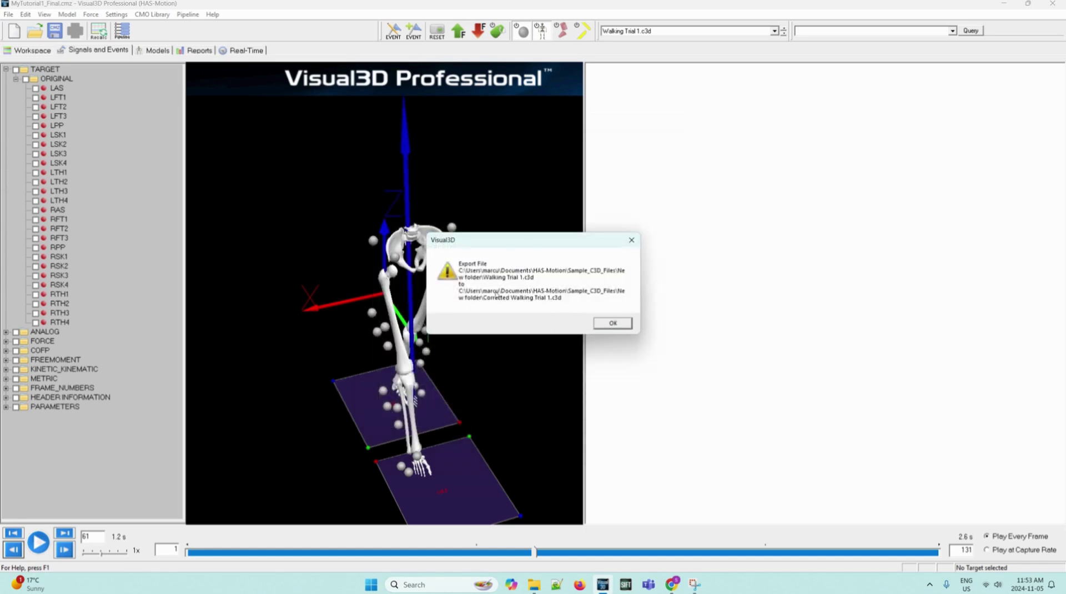
pyautogui.click(613, 322)
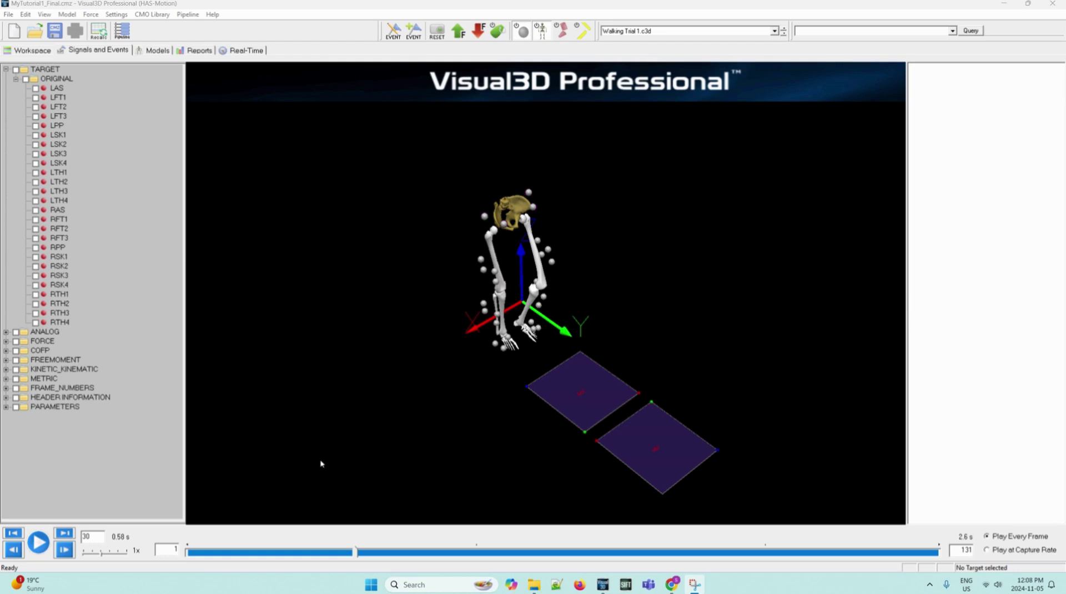
# Step: Track the pelvis centre of mass with the camera, play to frame 63, then turn tracking off
pyautogui.rightClick(512, 220)
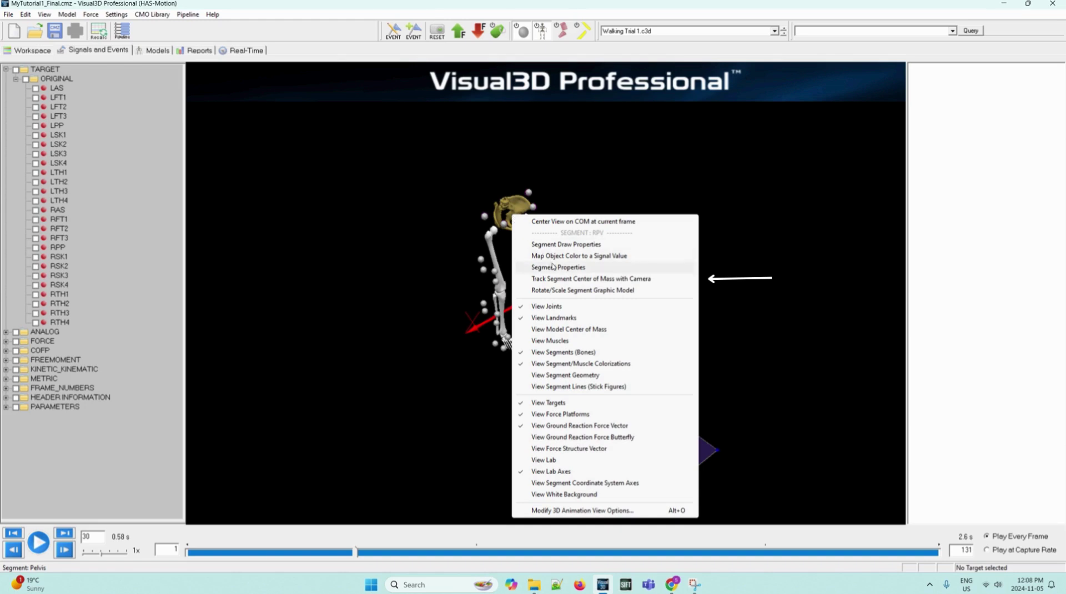
pyautogui.click(575, 279)
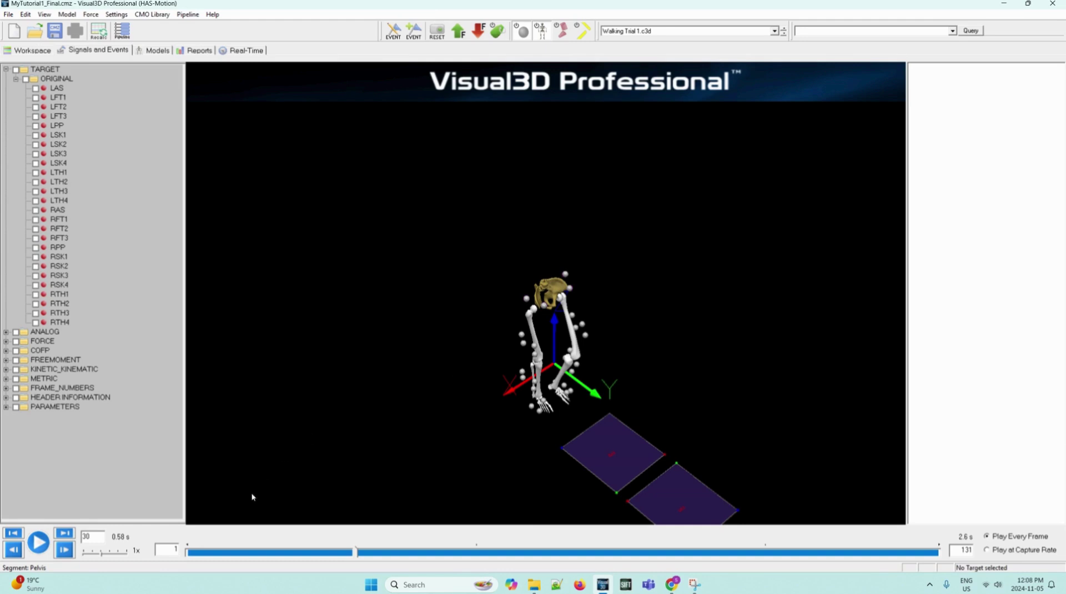
pyautogui.click(44, 545)
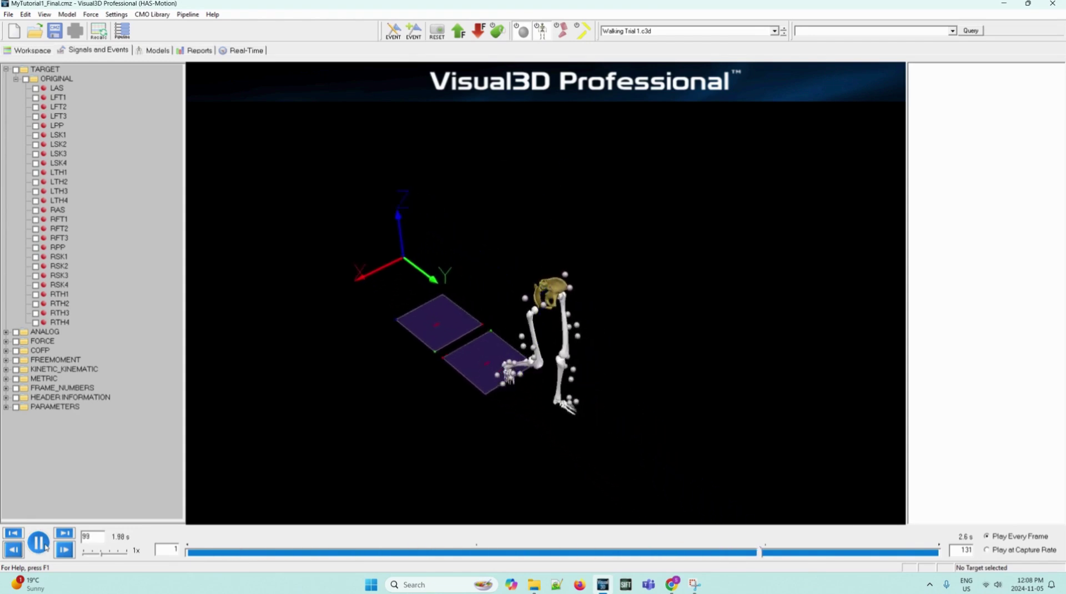
pyautogui.click(46, 546)
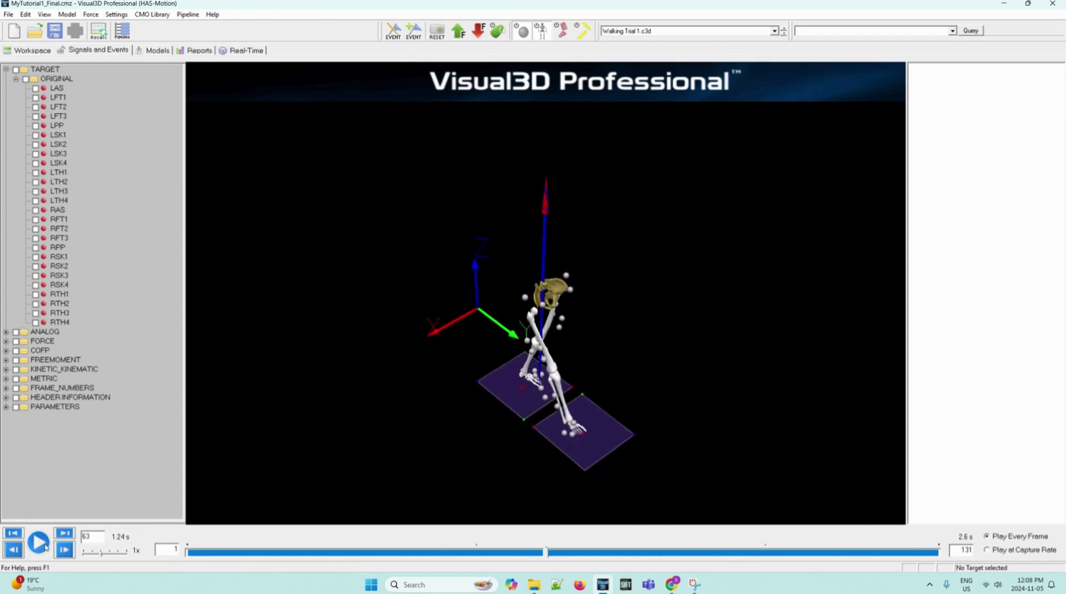
pyautogui.rightClick(559, 285)
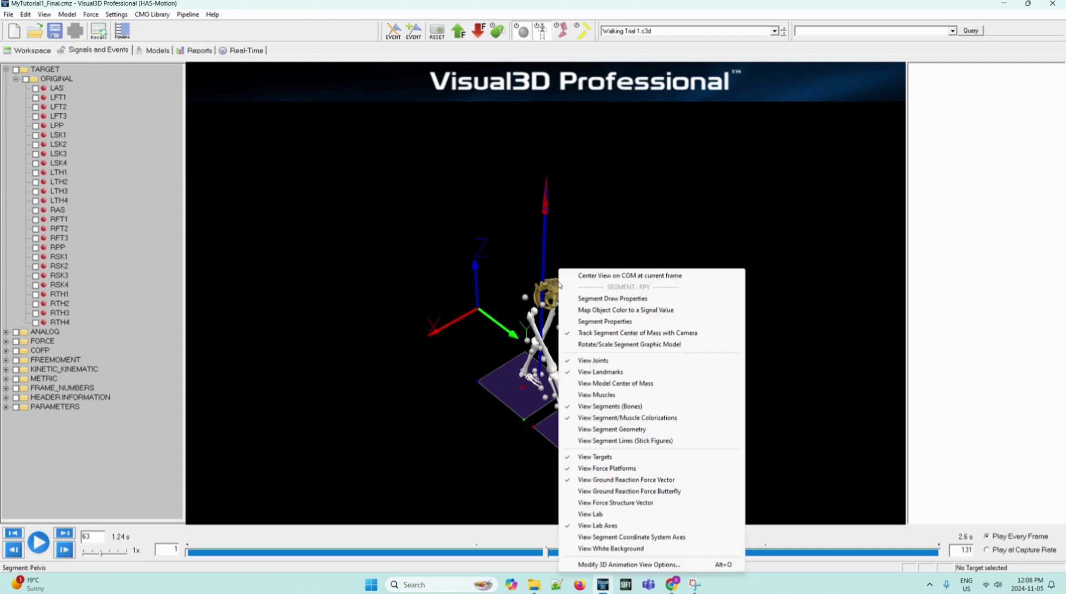
pyautogui.click(594, 334)
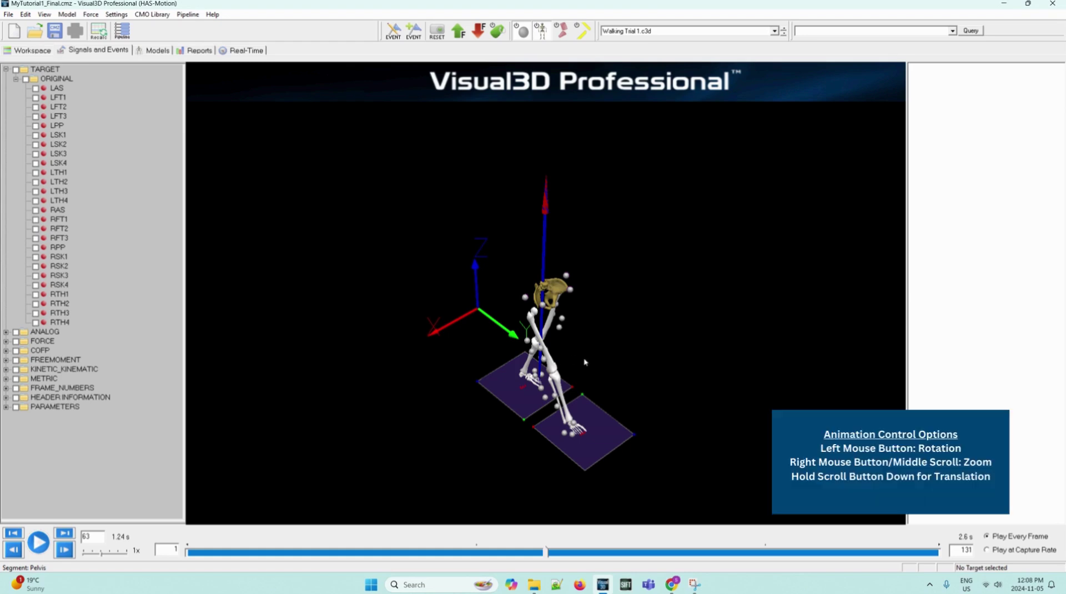
# Step: Rotate and zoom the 3D view to face the skeleton head-on at close range
pyautogui.moveTo(600, 348); pyautogui.dragTo(563, 336)
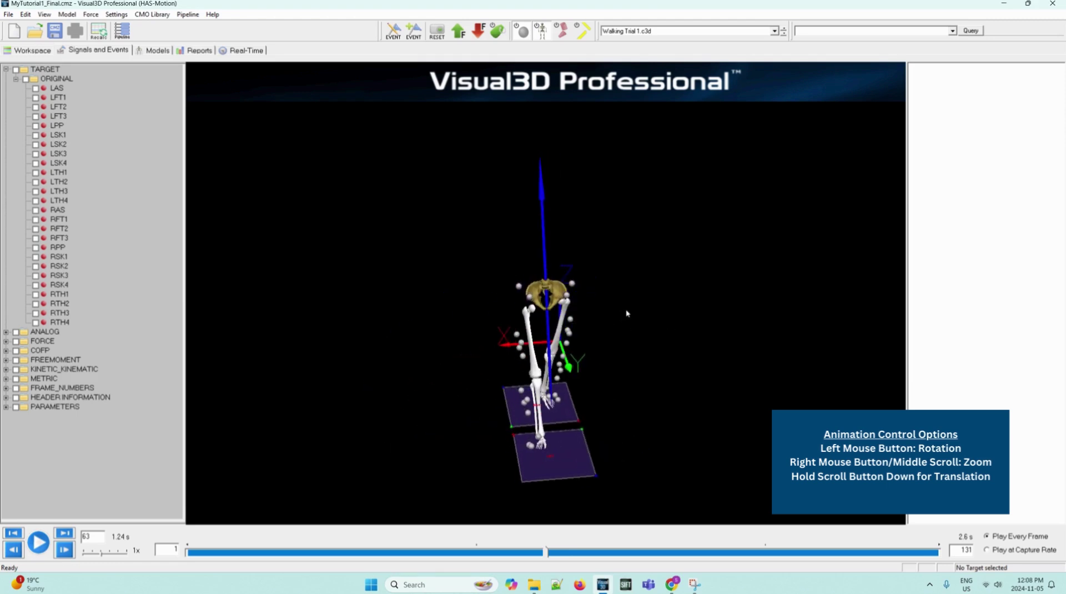
pyautogui.moveTo(628, 329)
pyautogui.mouseDown(button='right')
pyautogui.moveTo(631, 356)
pyautogui.moveTo(617, 293)
pyautogui.moveTo(616, 319)
pyautogui.mouseUp(button='right')
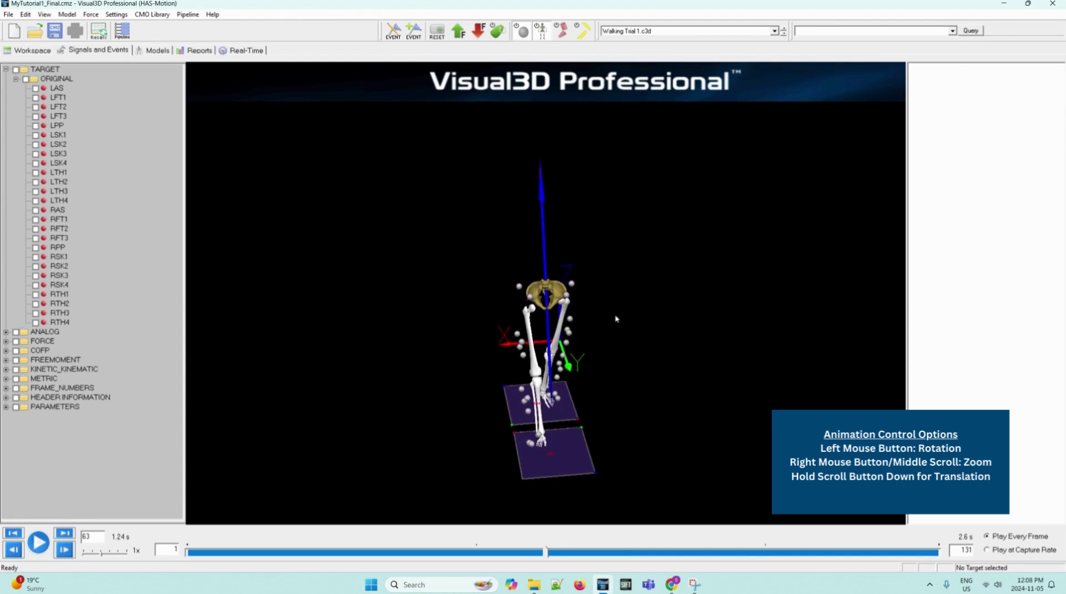
pyautogui.moveTo(572, 372); pyautogui.dragTo(578, 370)
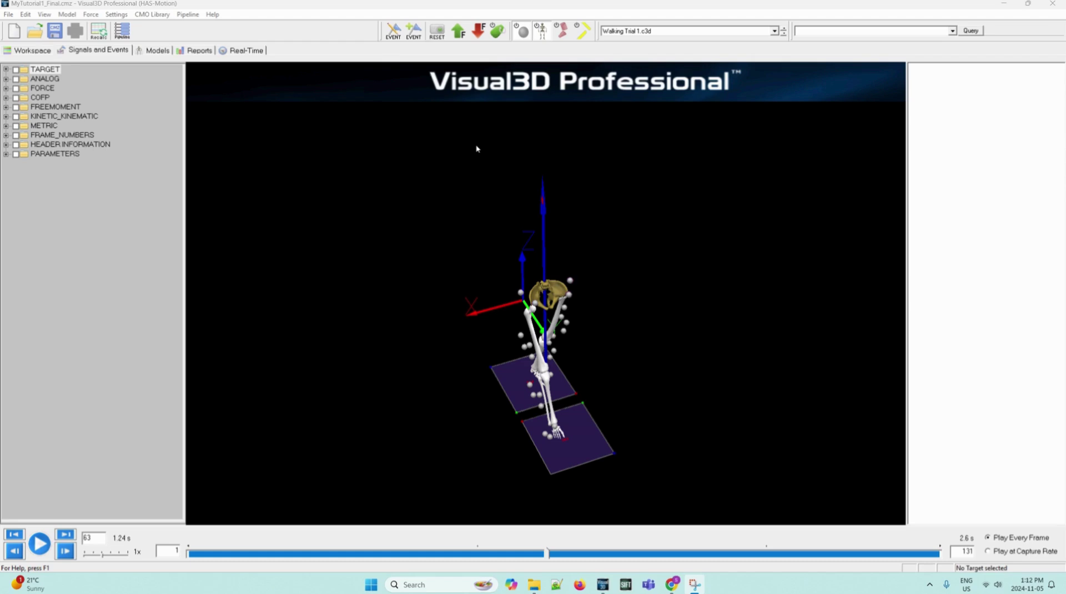
# Step: Expand TARGET > ORIGINAL and open the Data View for the LFT2 marker
pyautogui.click(5, 69)
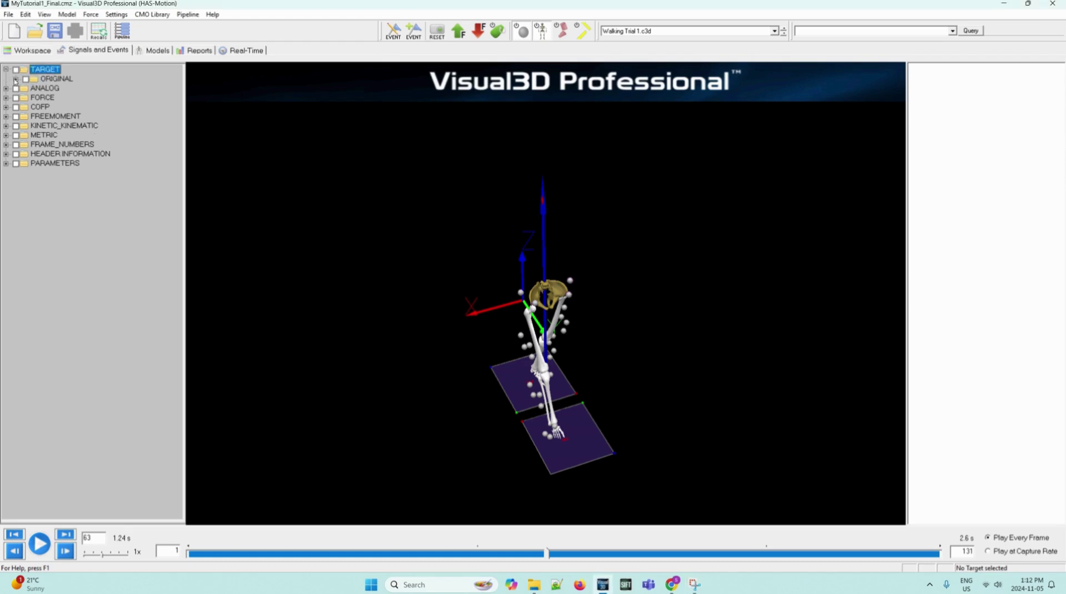
pyautogui.click(15, 80)
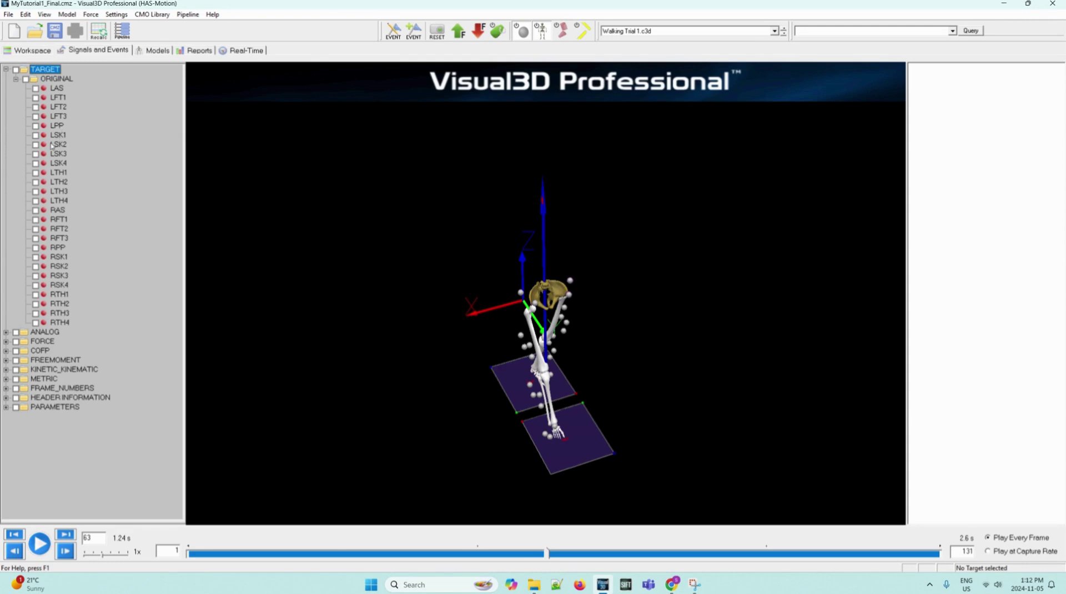
pyautogui.doubleClick(59, 107)
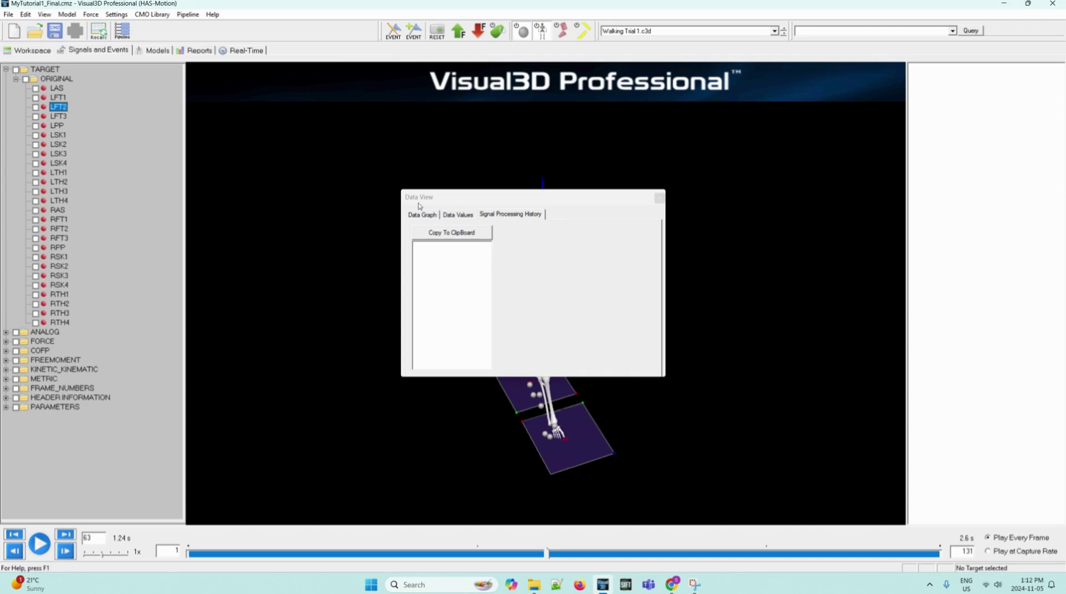
# Step: List LFT2's per-frame X, Y, Z values and scroll down to frames 19–31
pyautogui.click(459, 216)
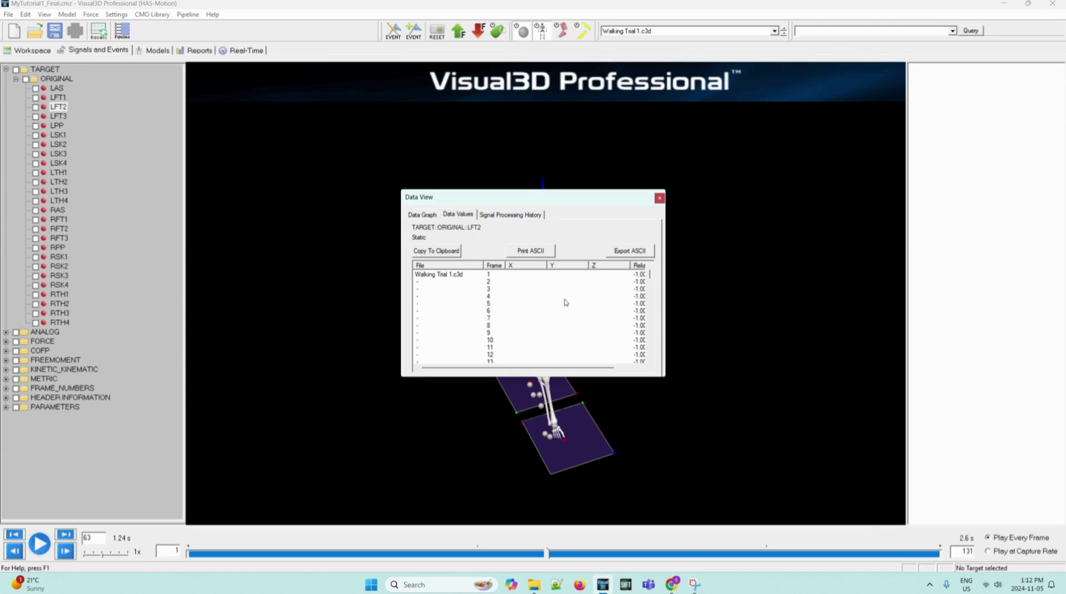
pyautogui.scroll(-6, 564, 302)
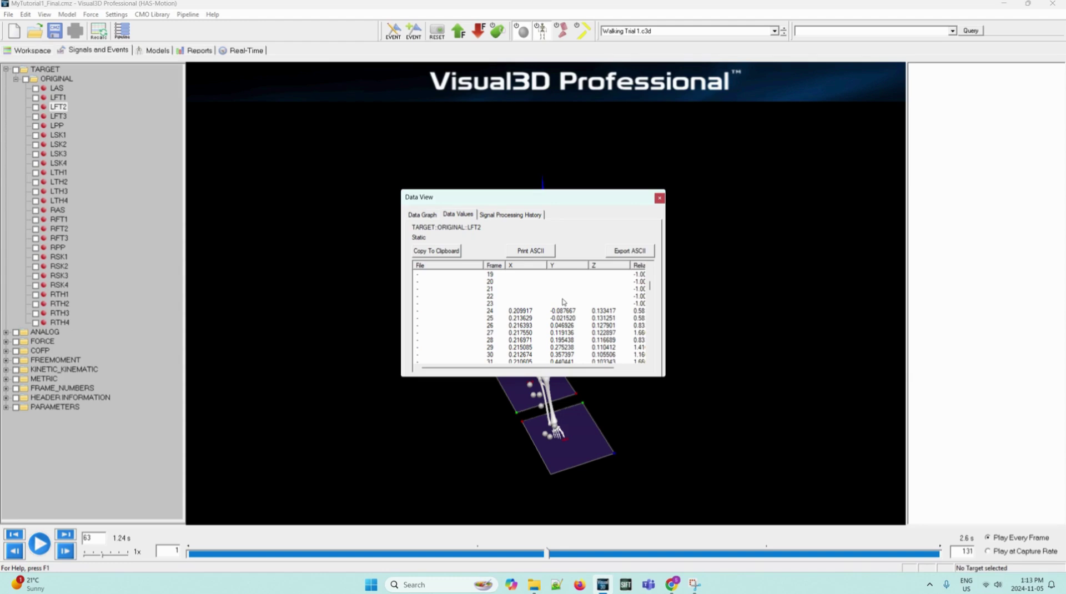
# Step: Review the LFT2 data graphs, then its empty signal processing history
pyautogui.click(422, 214)
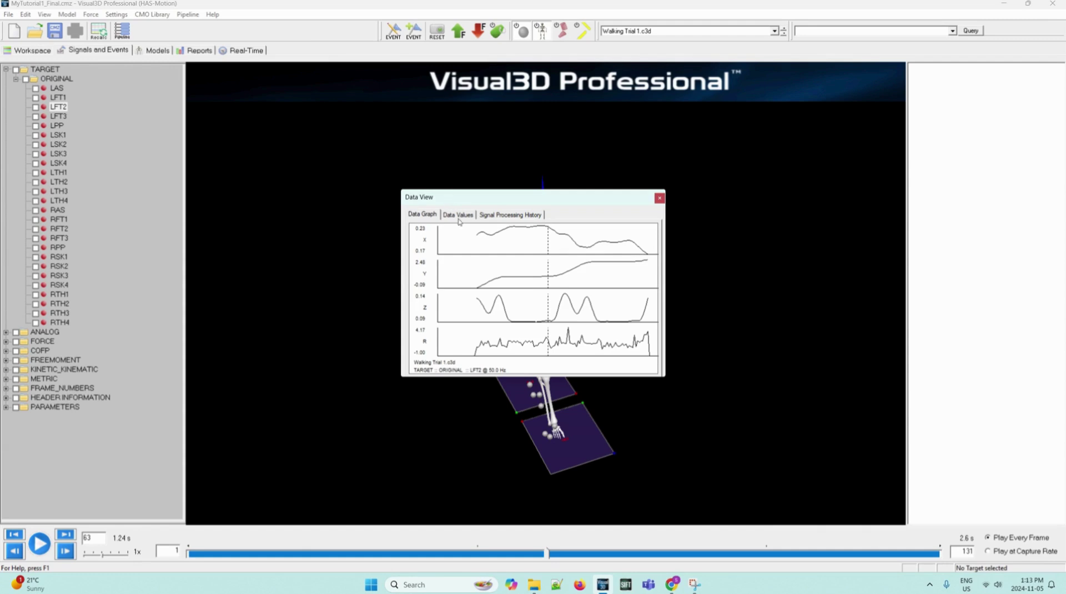
pyautogui.click(495, 216)
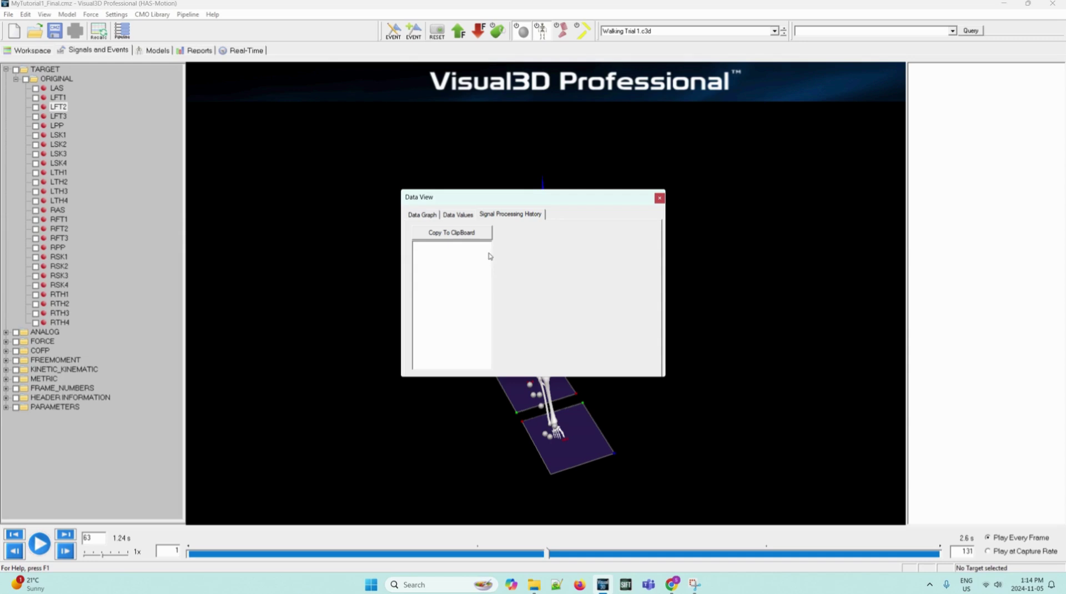
# Step: Close the LFT2 Data View and drag the 3D viewport's right splitter leftward
pyautogui.click(660, 198)
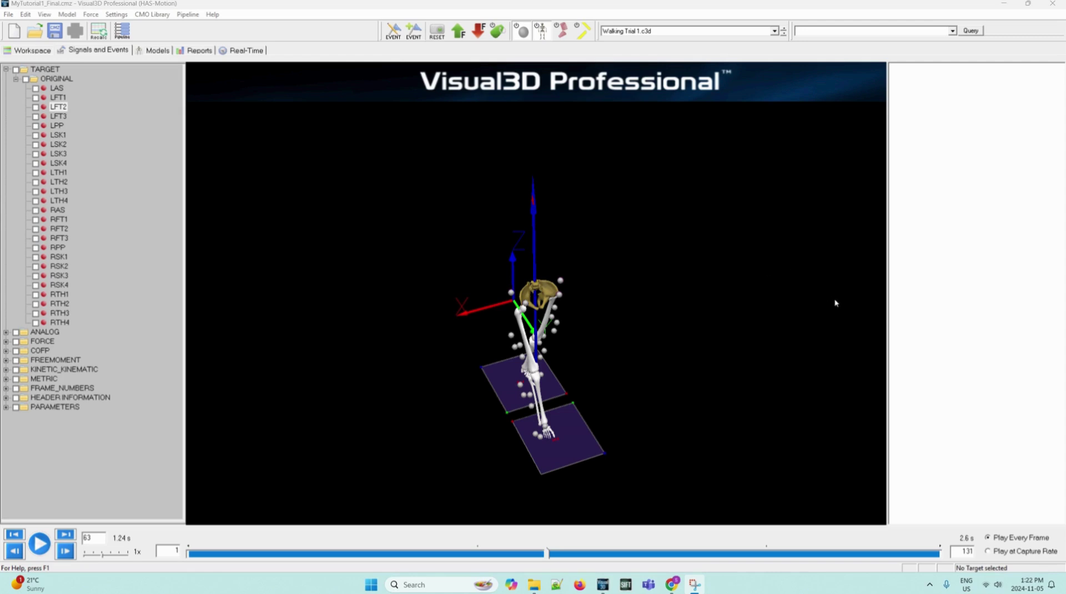
pyautogui.moveTo(887, 322); pyautogui.dragTo(730, 343)
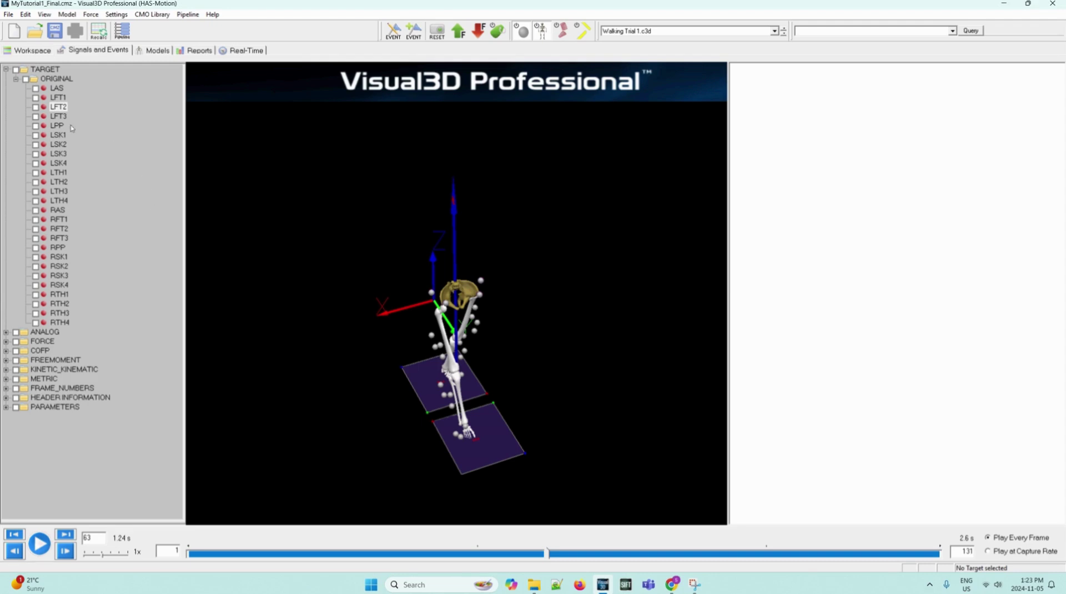
# Step: Plot LFT2's X, Y, Z and residual in new graphs and select the LFT2::X graph
pyautogui.rightClick(63, 107)
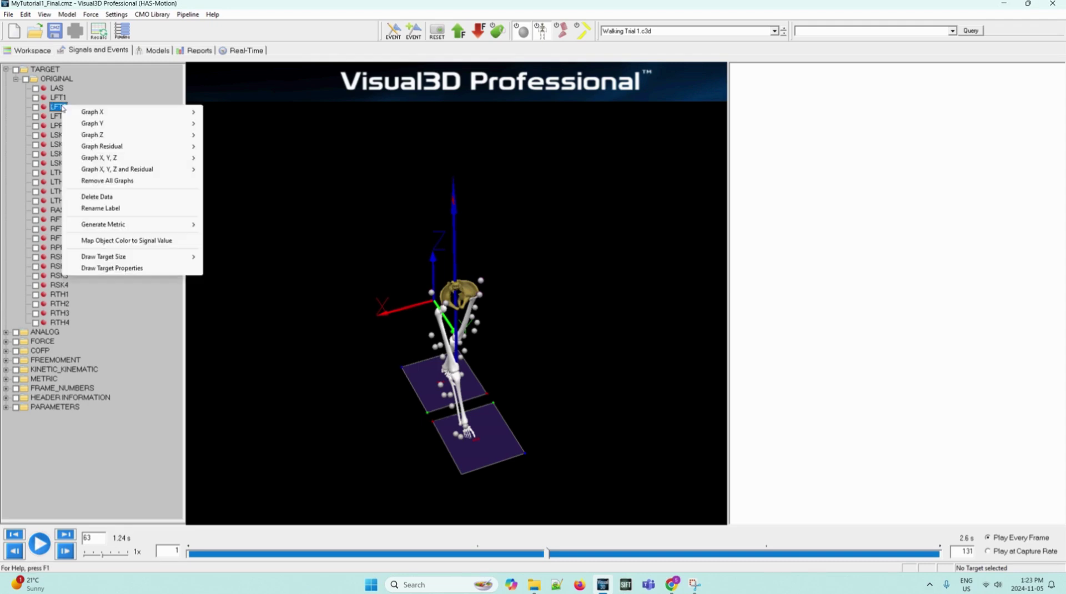
pyautogui.moveTo(107, 171)
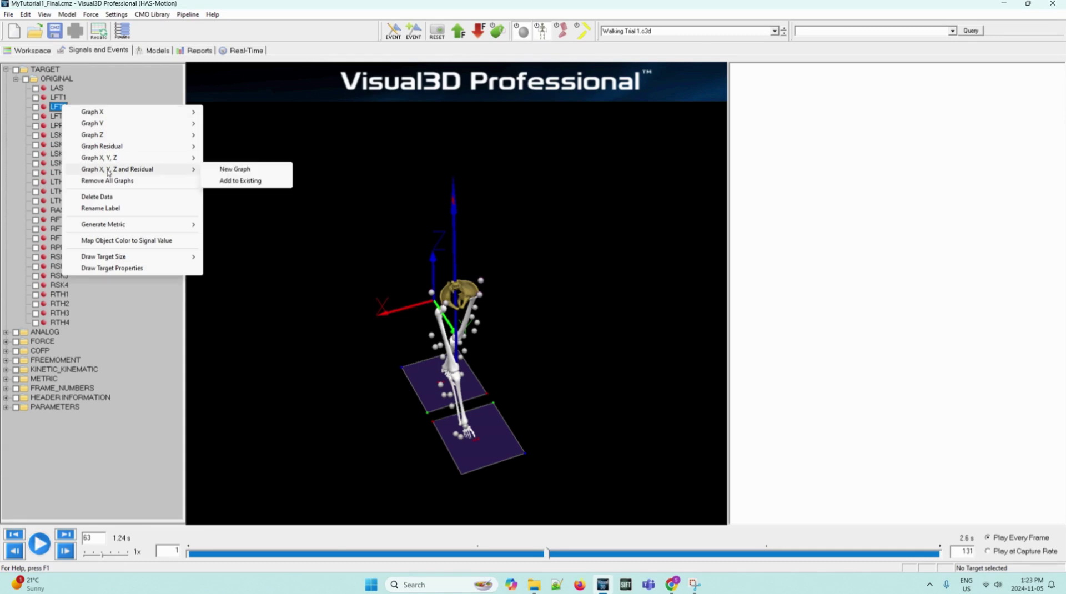
pyautogui.click(233, 172)
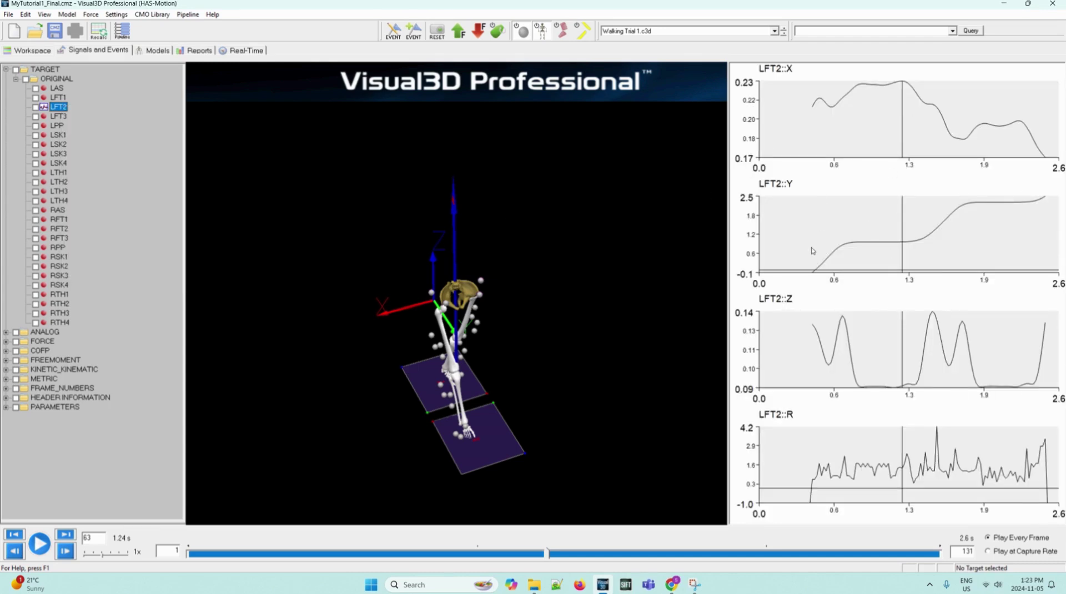
pyautogui.click(859, 152)
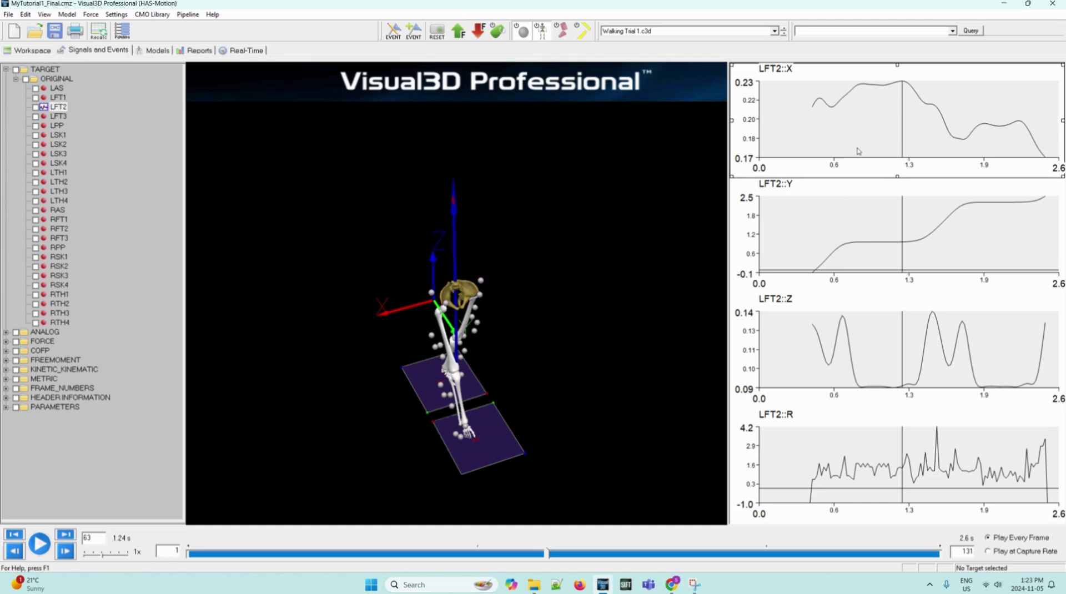
pyautogui.moveTo(832, 109)
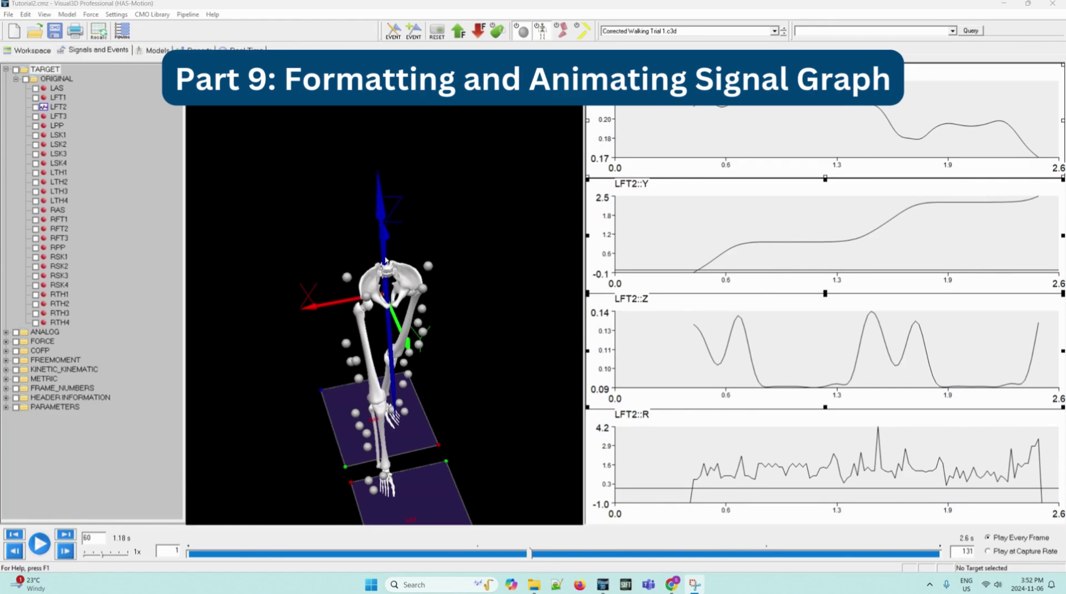
# Step: Enable View Graph Animation Frame Line, then play the trial and pause at frame 65
pyautogui.click(43, 14)
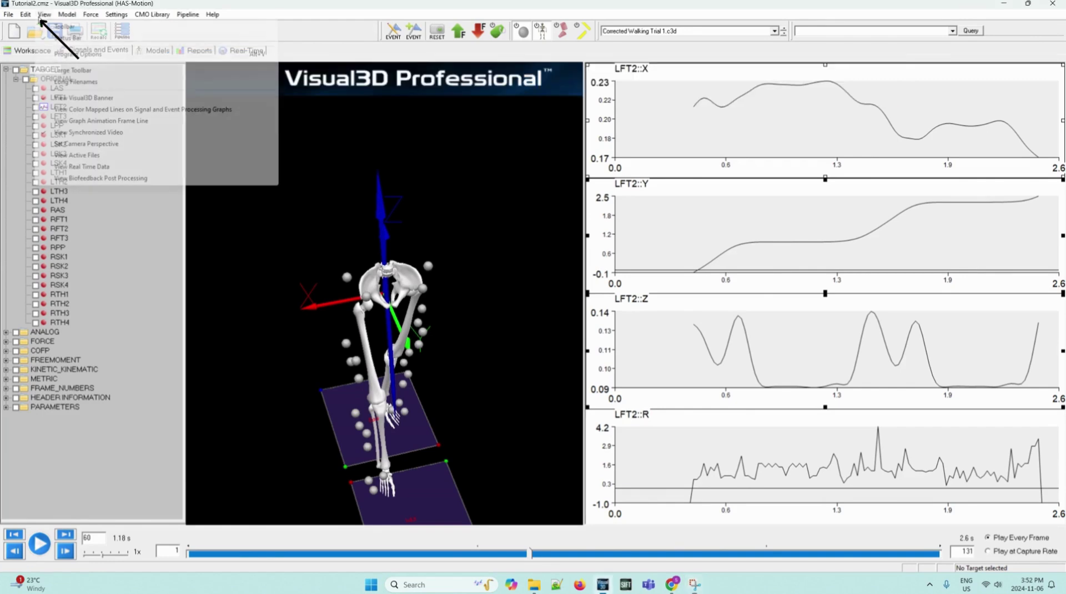
pyautogui.click(76, 121)
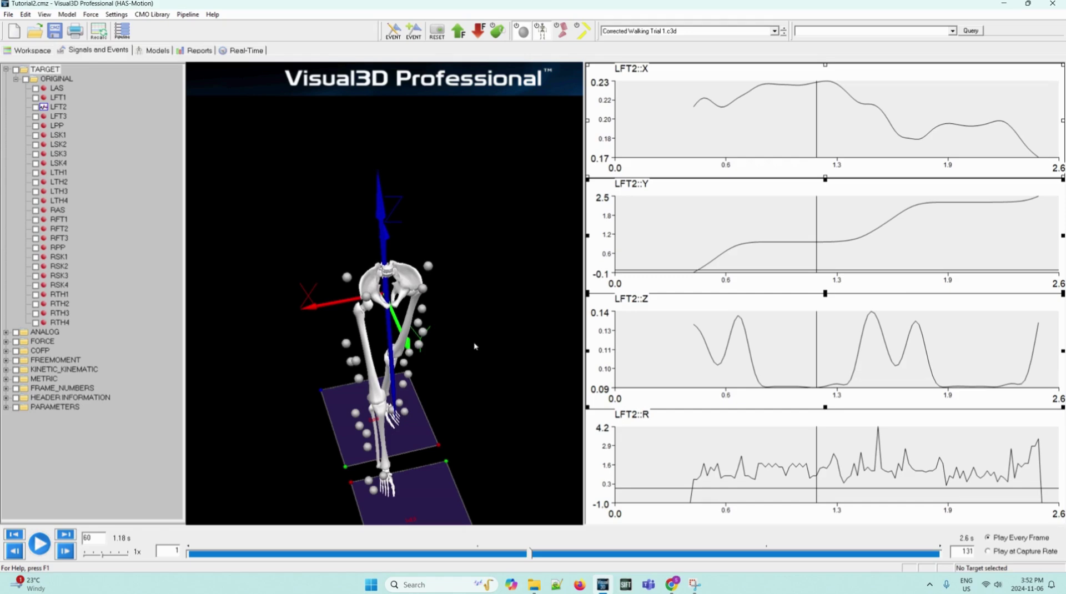
pyautogui.click(39, 543)
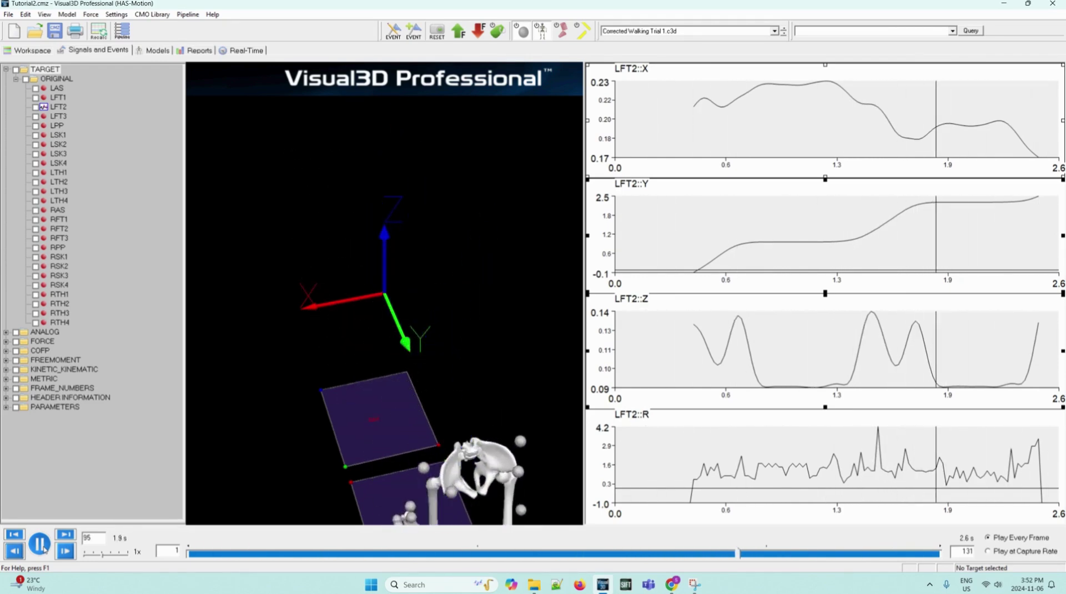
pyautogui.click(39, 544)
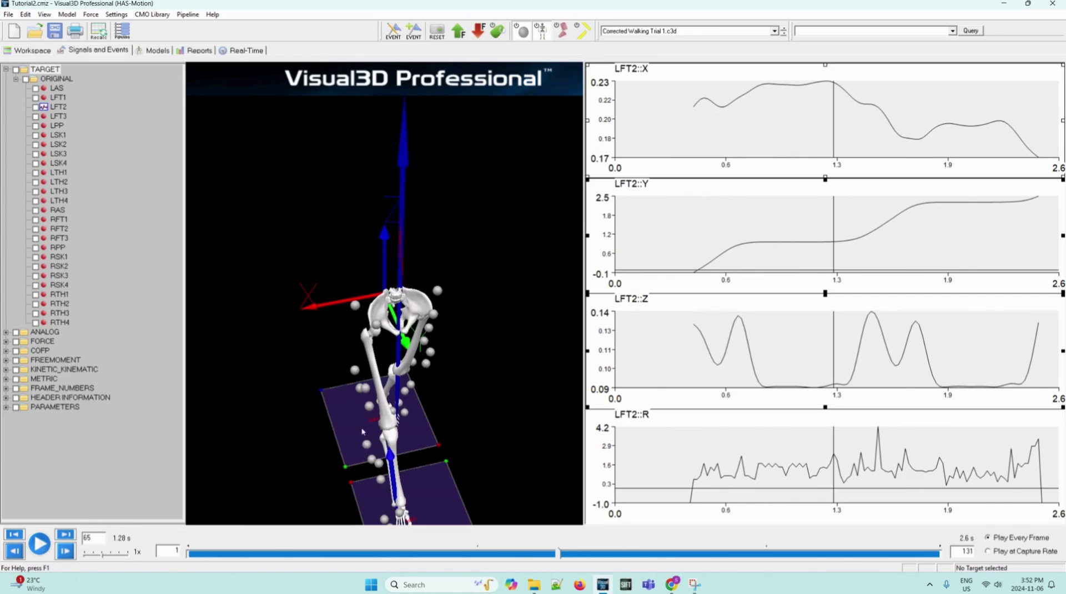
pyautogui.rightClick(816, 141)
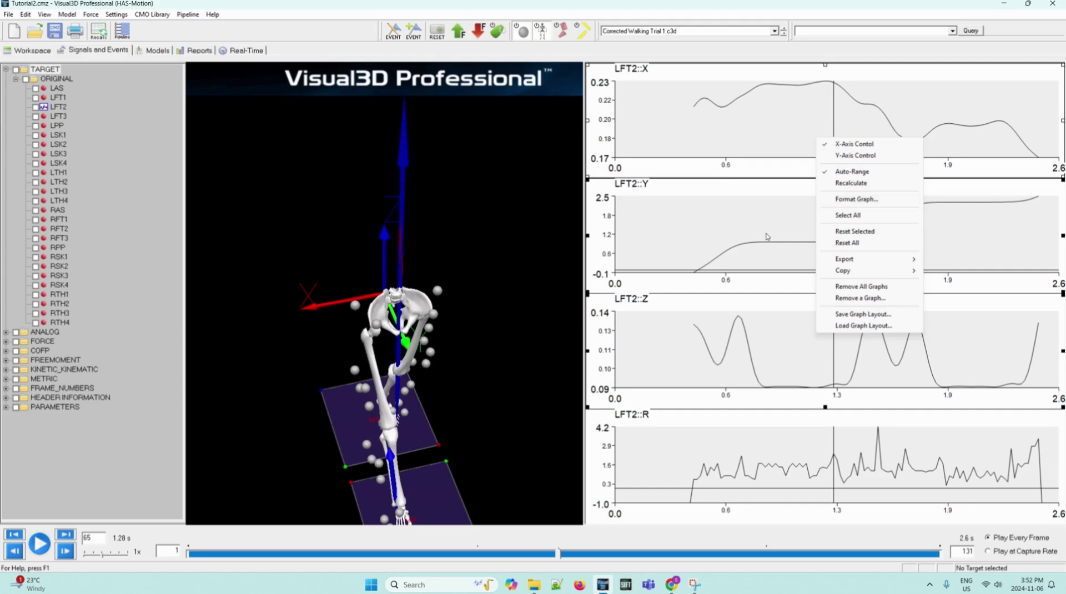
pyautogui.click(735, 440)
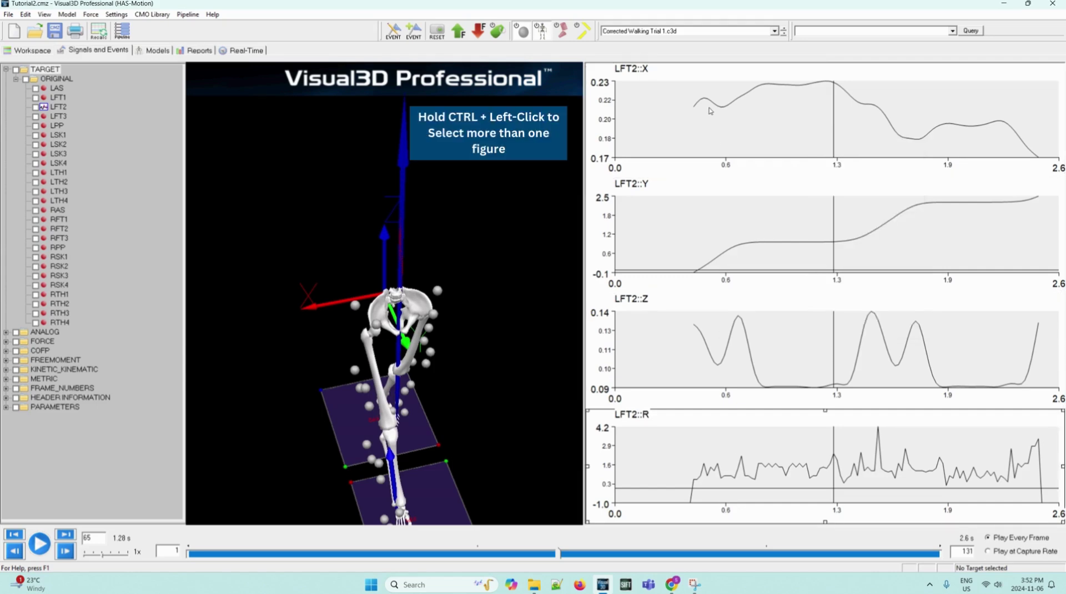
pyautogui.click(674, 129)
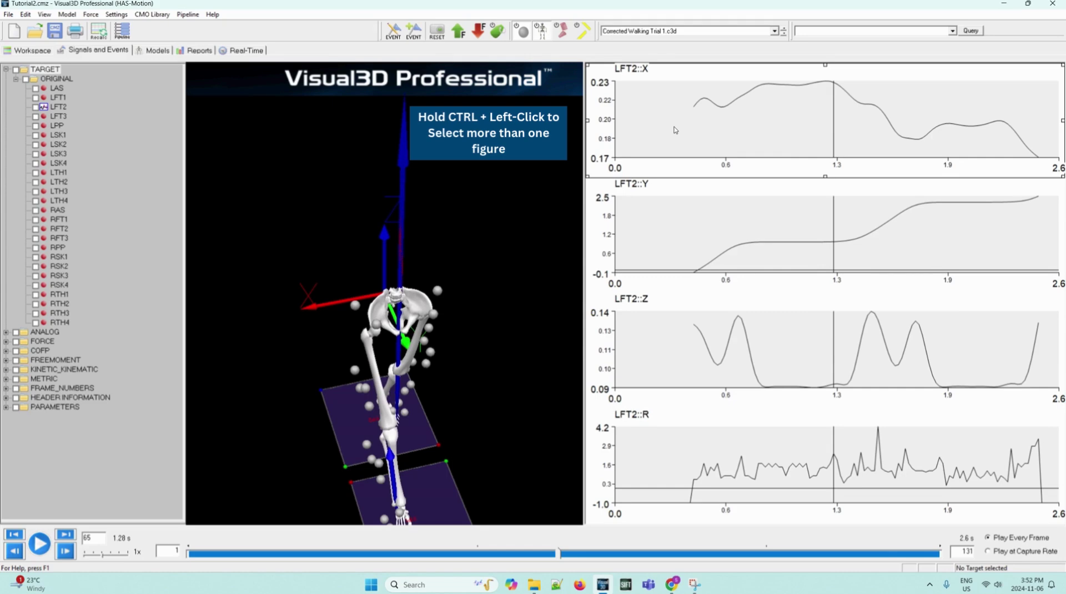
pyautogui.keyDown('ctrl'); pyautogui.click(677, 200); pyautogui.keyUp('ctrl')
pyautogui.keyDown('ctrl'); pyautogui.click(649, 311); pyautogui.keyUp('ctrl')
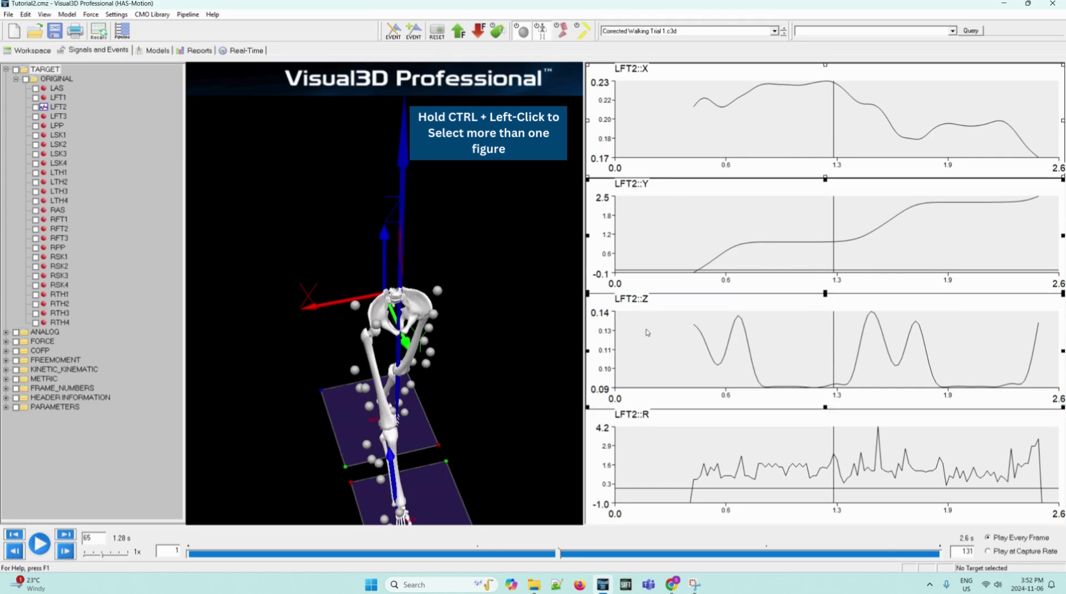
pyautogui.rightClick(706, 216)
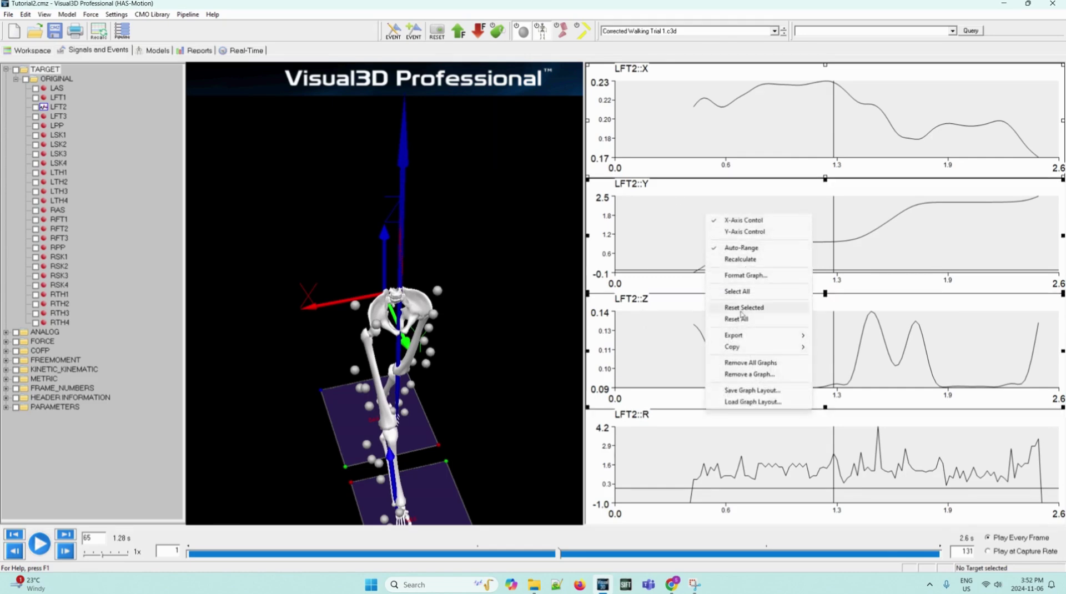
pyautogui.click(746, 275)
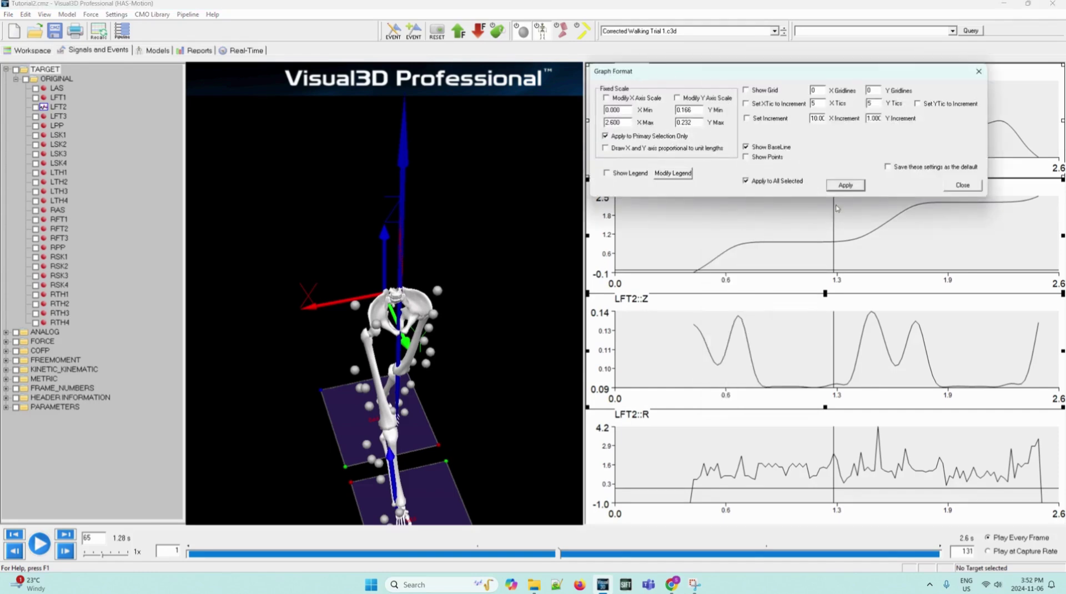
pyautogui.moveTo(851, 78); pyautogui.dragTo(428, 94)
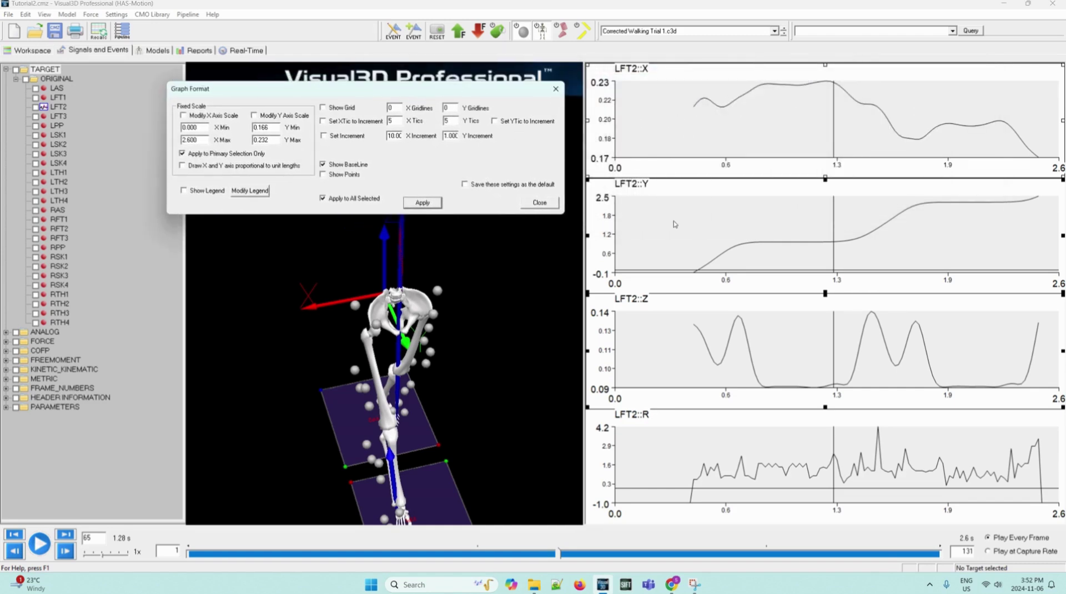
pyautogui.moveTo(397, 95); pyautogui.dragTo(747, 114)
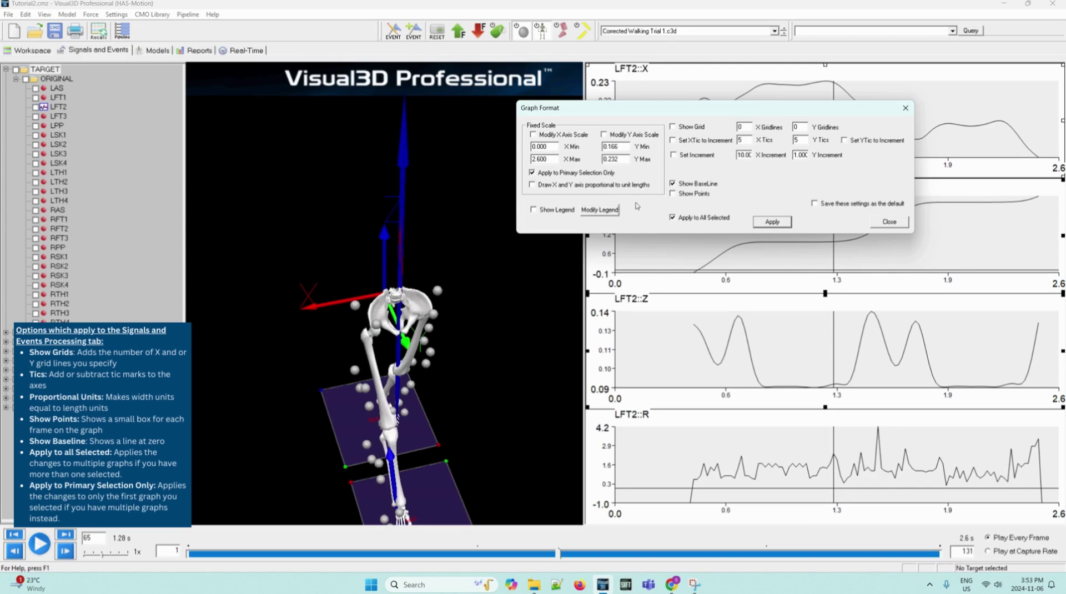
pyautogui.click(773, 223)
pyautogui.click(889, 223)
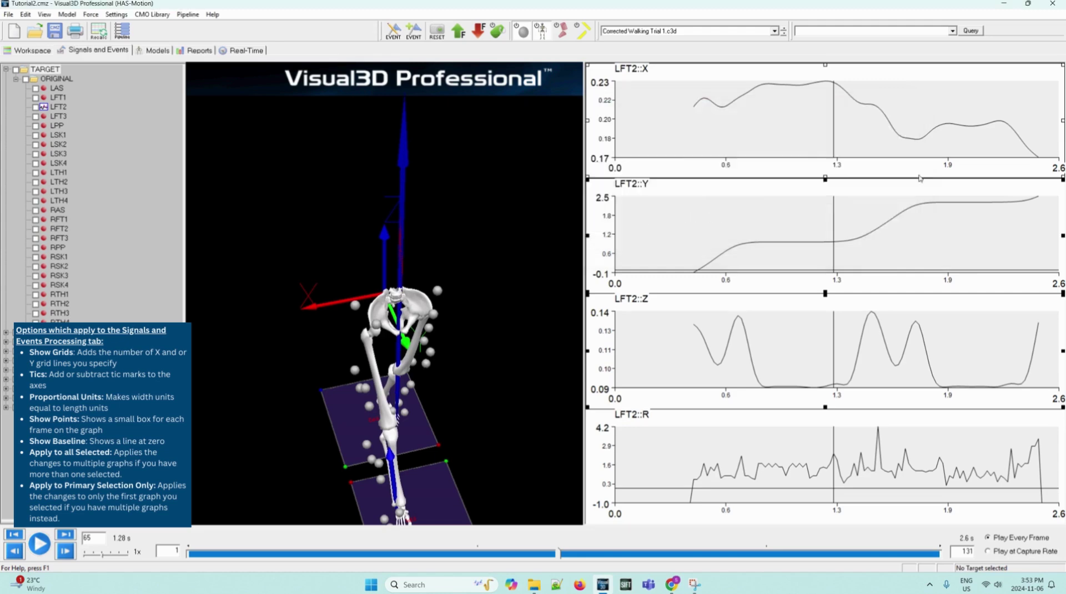